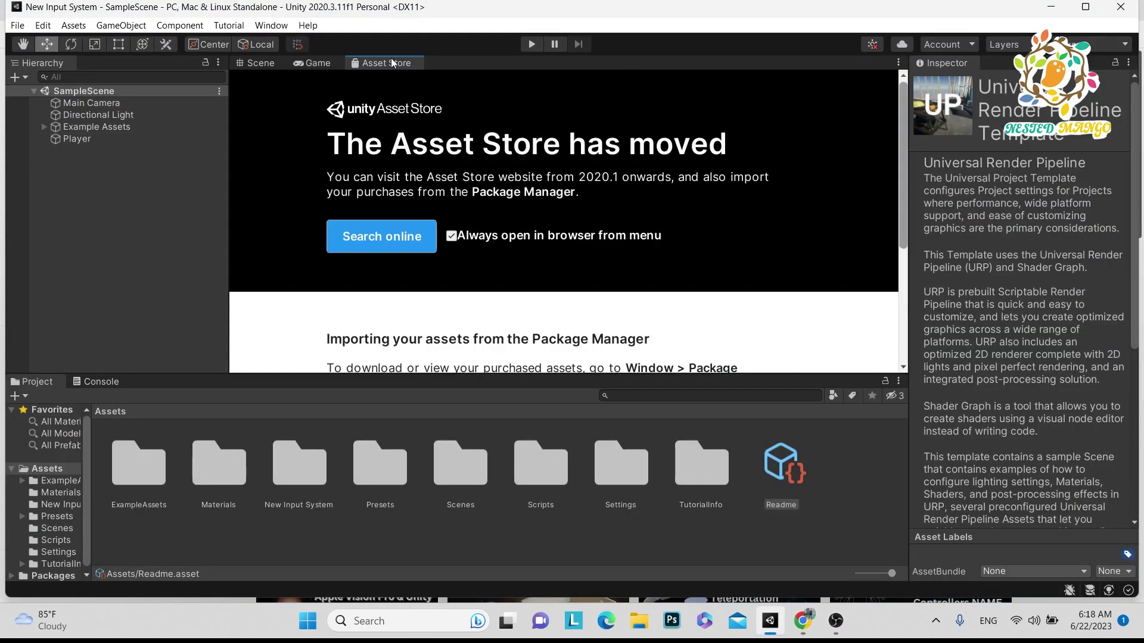
- Open the Unity Asset Store website and search it for "avpro video"
{"action": "left_click", "coordinate": [370, 248]}
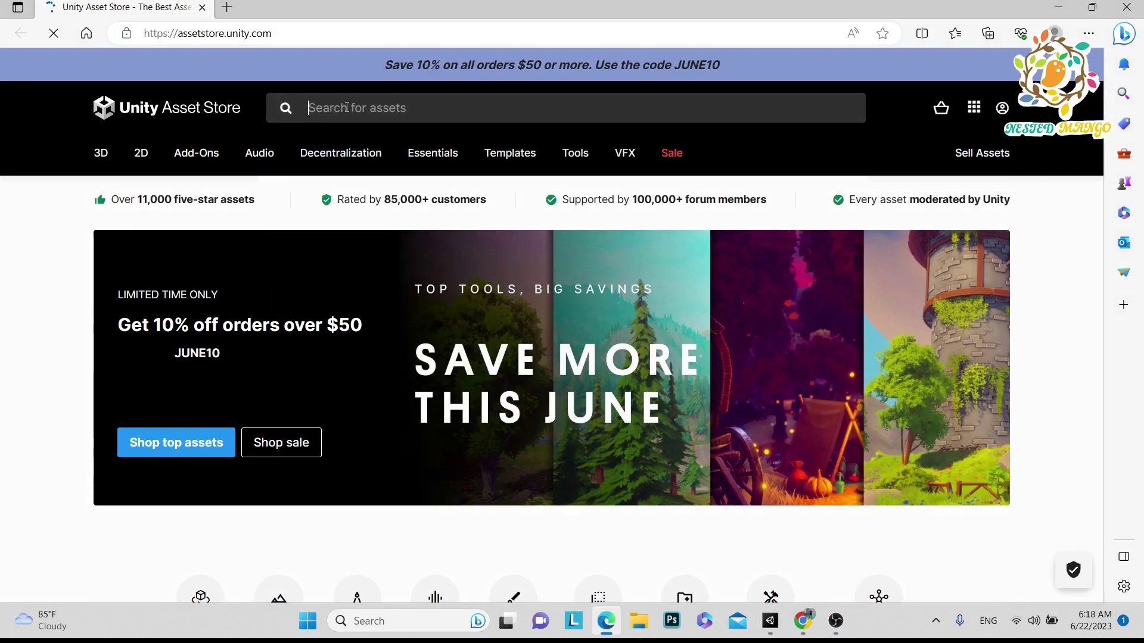
{"action": "left_click", "coordinate": [347, 107]}
{"action": "type", "text": "Av"}
{"action": "key", "text": "Return"}
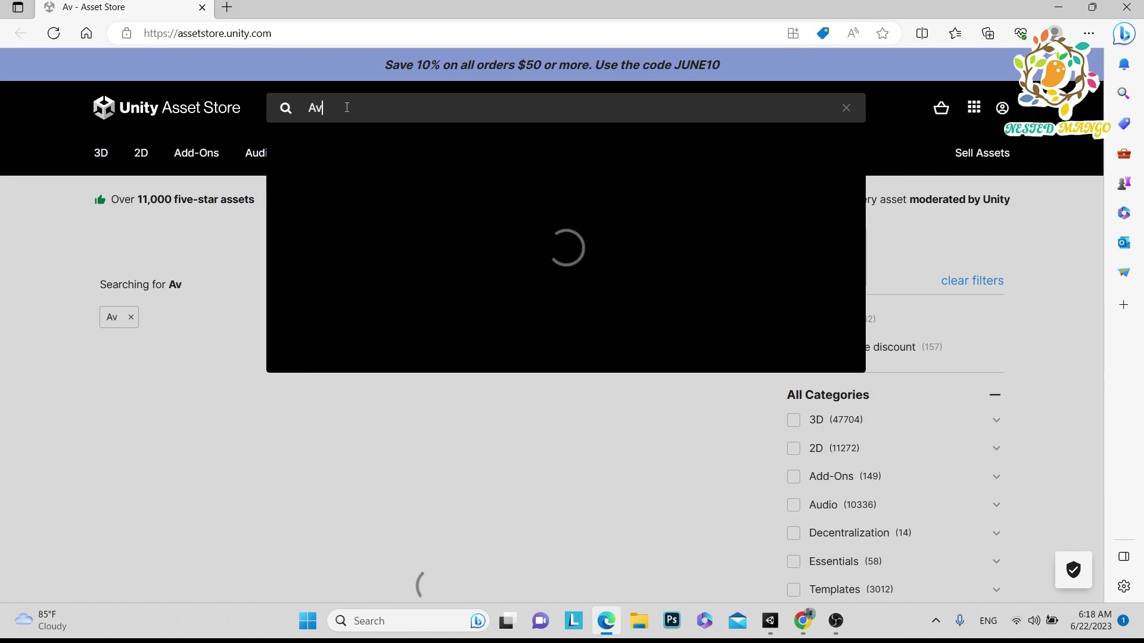
{"action": "type", "text": "Pr"}
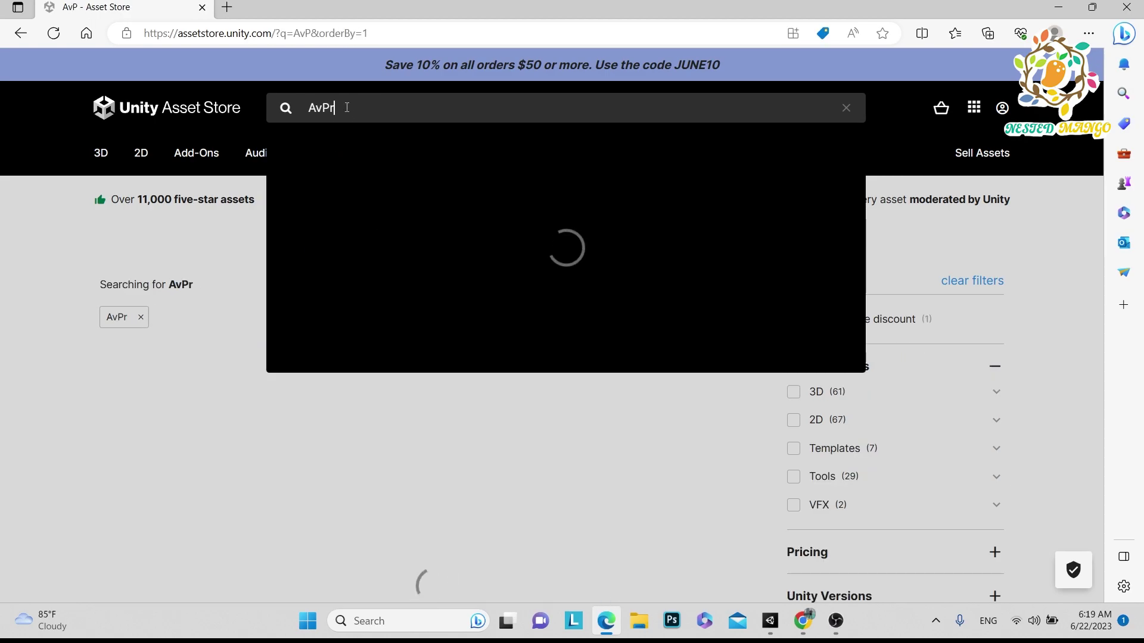
{"action": "type", "text": "o video"}
{"action": "key", "text": "Return"}
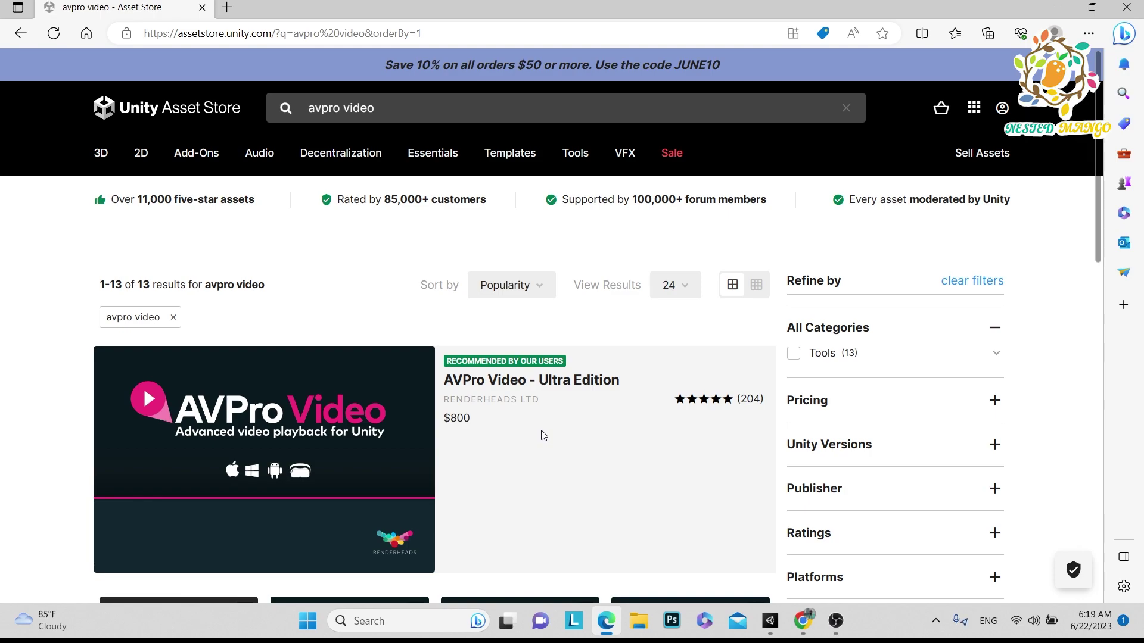
- Refine the asset search to "avpro video android" and open the AVPro Video - Core Android Edition page
{"action": "scroll", "coordinate": [554, 417], "scroll_direction": "down", "scroll_amount": 4}
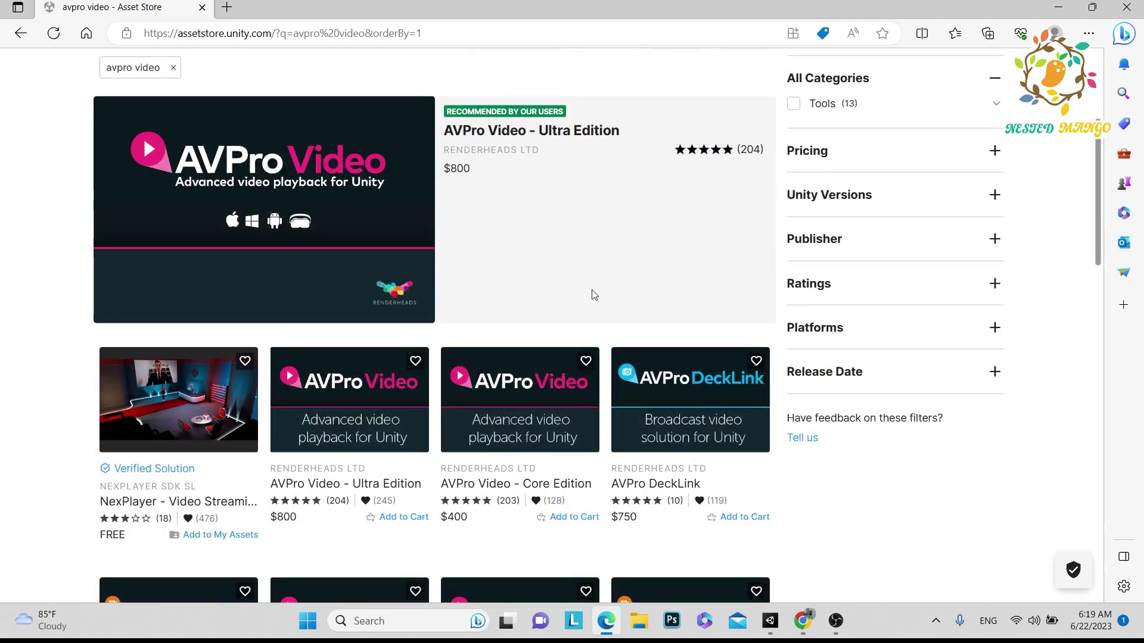
{"action": "scroll", "coordinate": [538, 260], "scroll_direction": "up", "scroll_amount": 2}
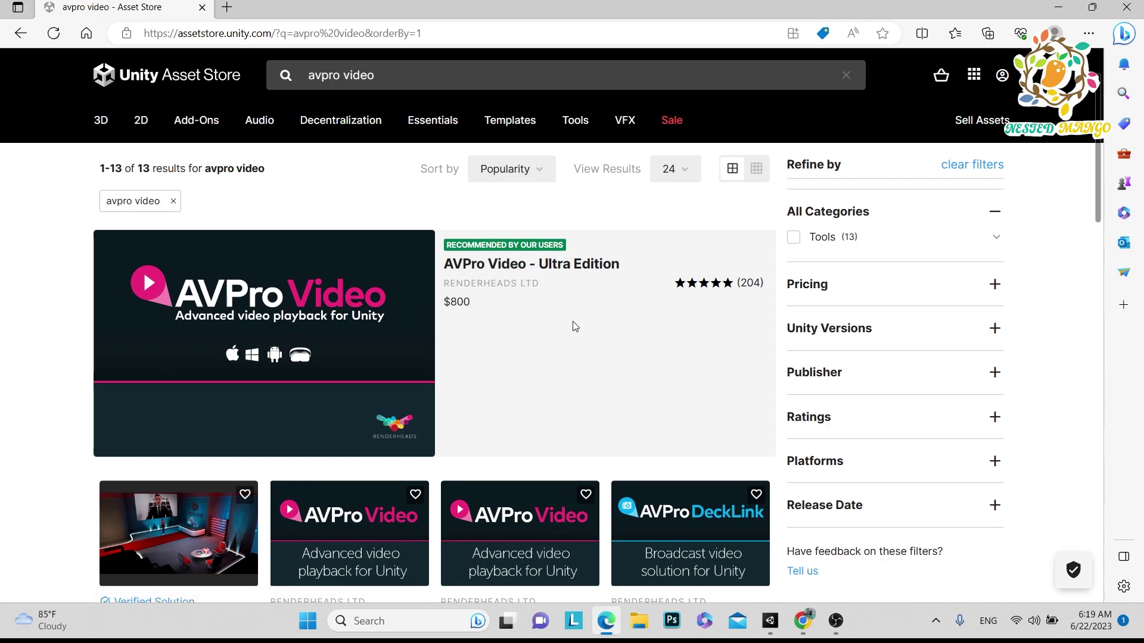
{"action": "scroll", "coordinate": [578, 302], "scroll_direction": "down", "scroll_amount": 1}
{"action": "scroll", "coordinate": [582, 292], "scroll_direction": "up", "scroll_amount": 1}
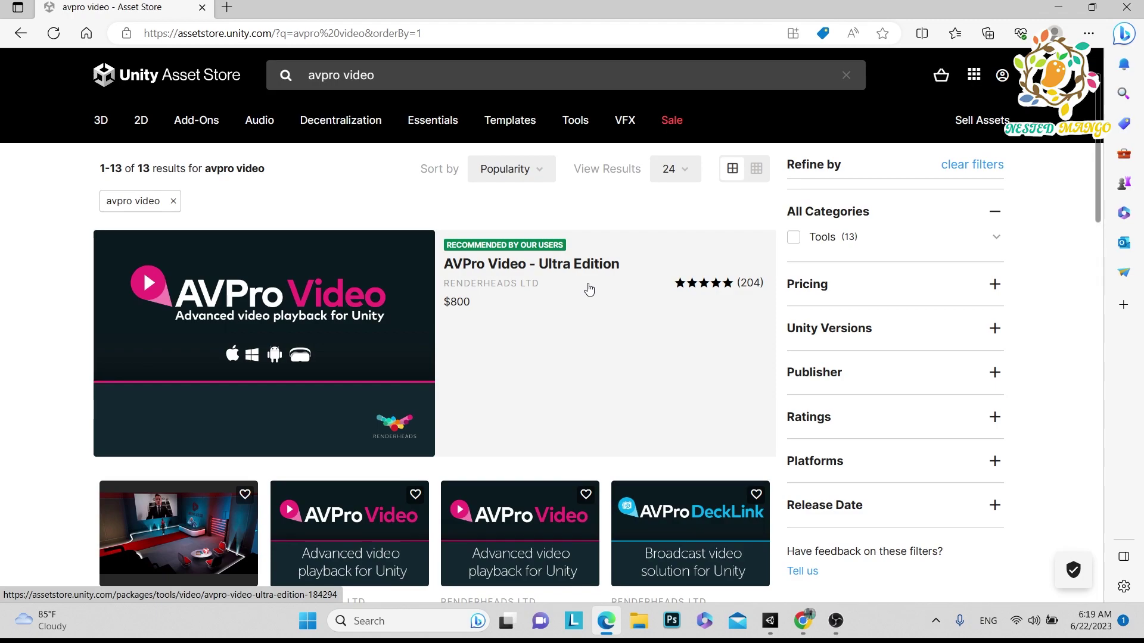
{"action": "scroll", "coordinate": [589, 288], "scroll_direction": "down", "scroll_amount": 1}
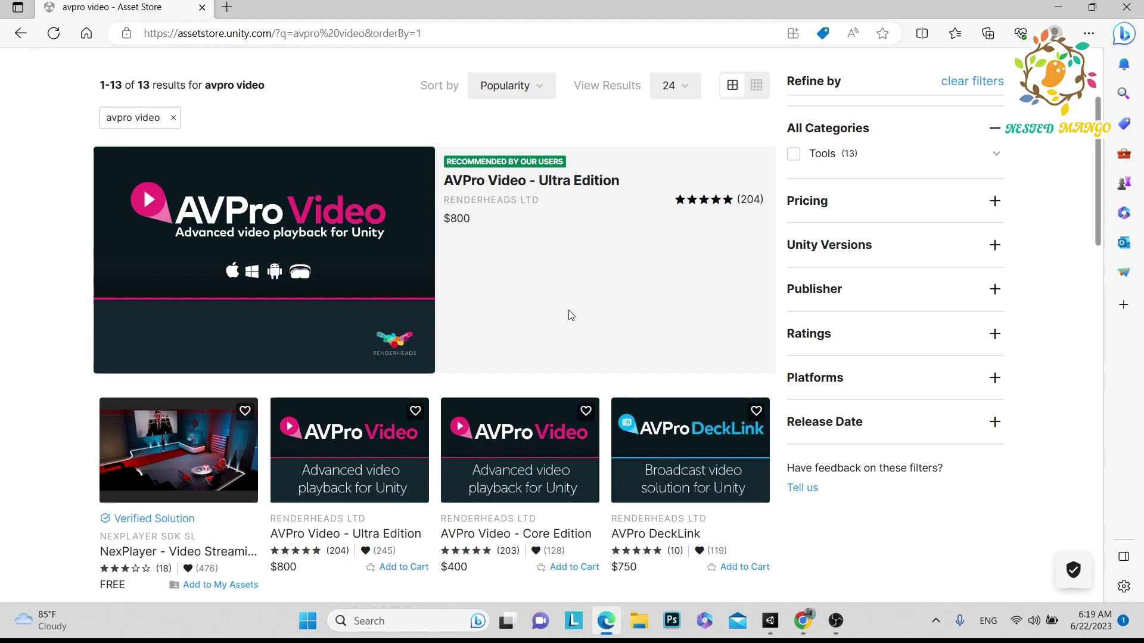
{"action": "scroll", "coordinate": [567, 298], "scroll_direction": "up", "scroll_amount": 3}
{"action": "left_click", "coordinate": [402, 116]}
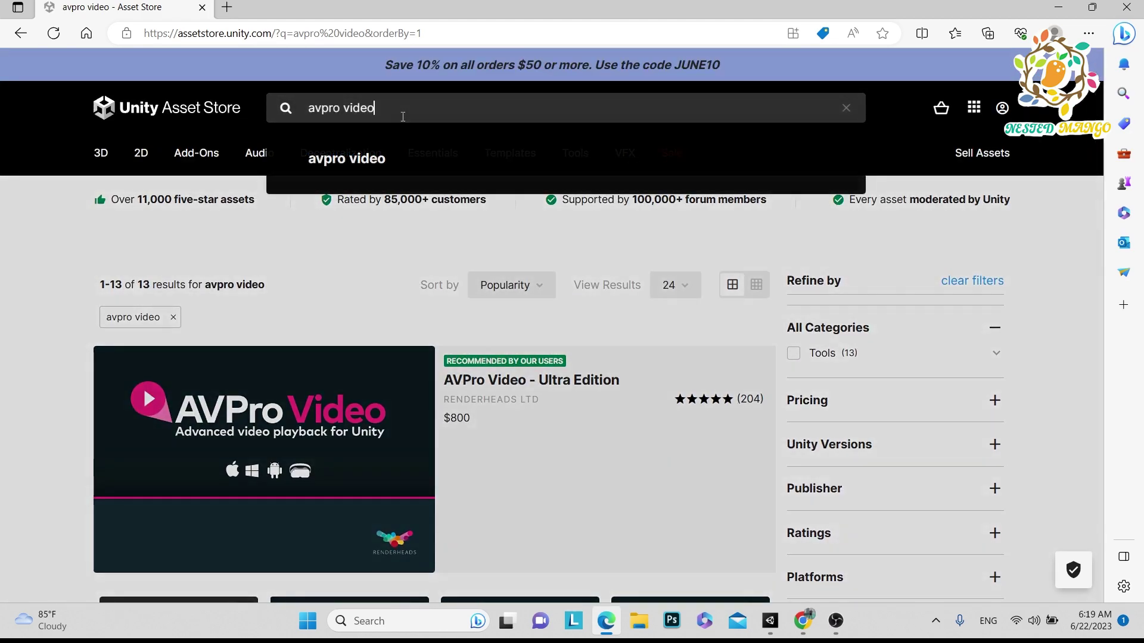
{"action": "type", "text": "android"}
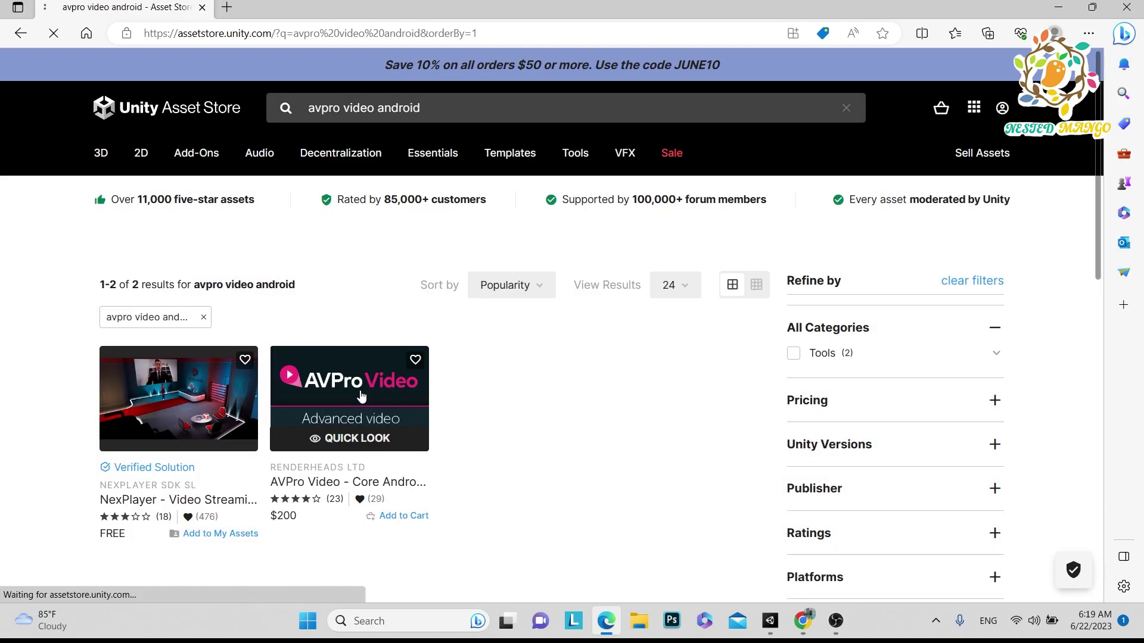
{"action": "left_click", "coordinate": [383, 406]}
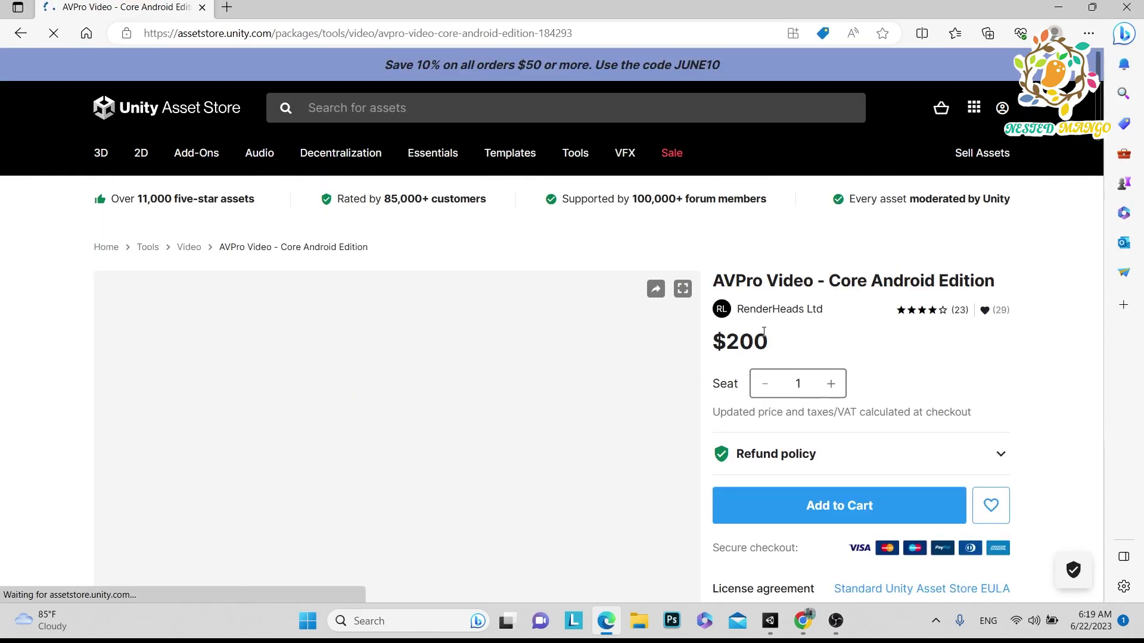
- Examine the price and purchase details of AVPro Video - Core Android Edition
{"action": "left_click_drag", "start_coordinate": [791, 337], "coordinate": [705, 334]}
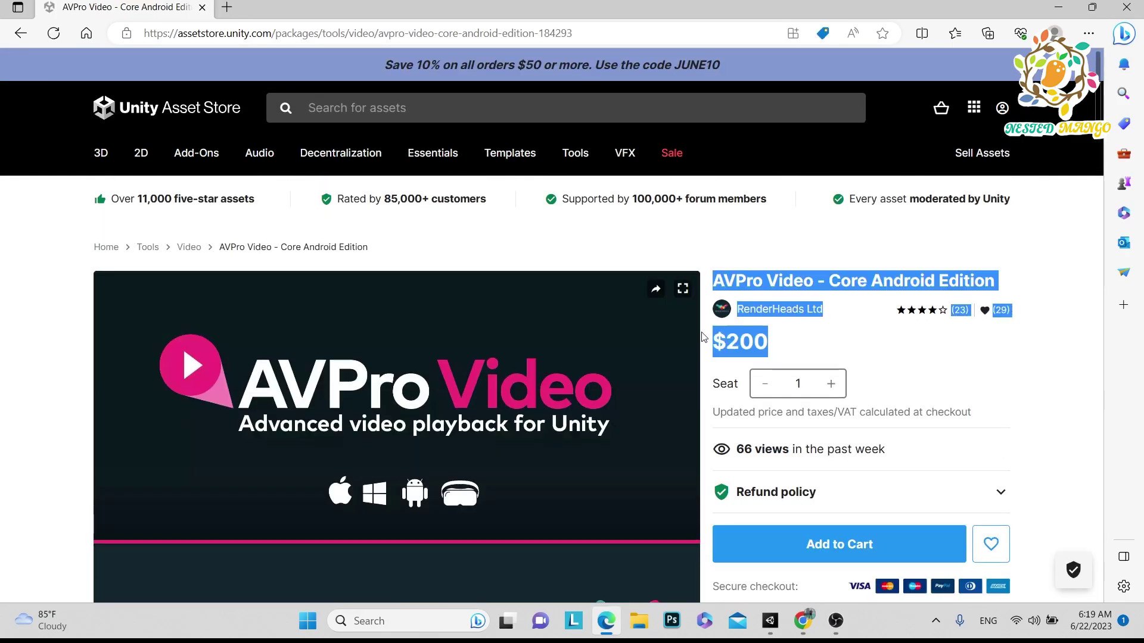
{"action": "left_click", "coordinate": [783, 341]}
{"action": "scroll", "coordinate": [797, 317], "scroll_direction": "down", "scroll_amount": 1}
{"action": "scroll", "coordinate": [796, 318], "scroll_direction": "down", "scroll_amount": 3}
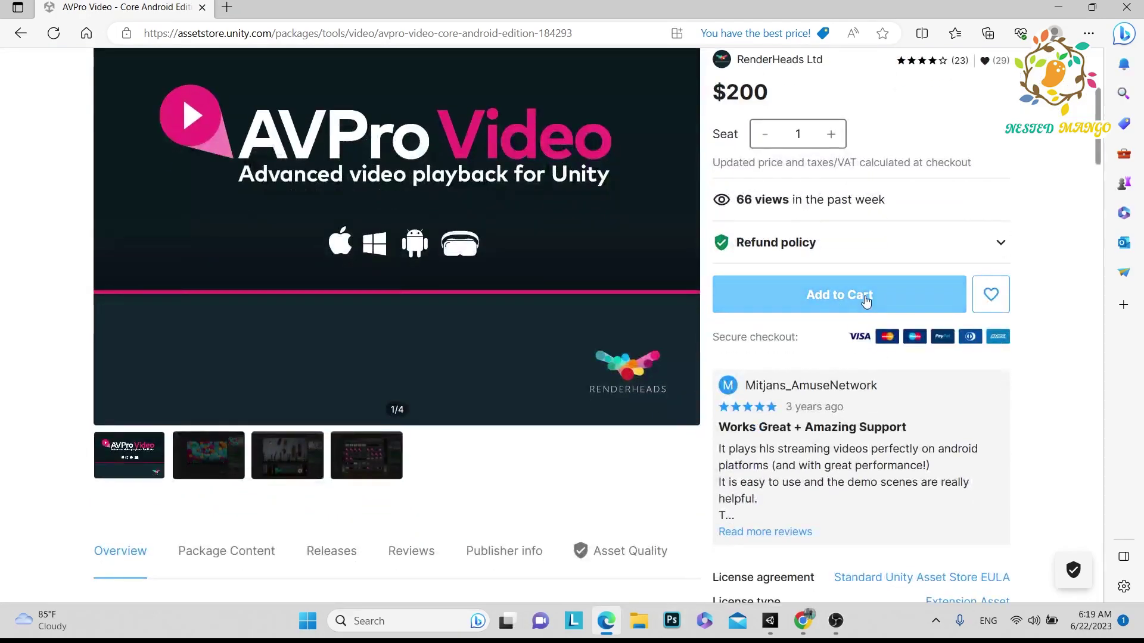
{"action": "scroll", "coordinate": [865, 286], "scroll_direction": "up", "scroll_amount": 4}
{"action": "scroll", "coordinate": [864, 289], "scroll_direction": "down", "scroll_amount": 3}
{"action": "scroll", "coordinate": [865, 292], "scroll_direction": "up", "scroll_amount": 1}
- Open the trial version download link from the asset's description in a new browser tab
{"action": "scroll", "coordinate": [865, 292], "scroll_direction": "down", "scroll_amount": 5}
{"action": "scroll", "coordinate": [565, 306], "scroll_direction": "down", "scroll_amount": 5}
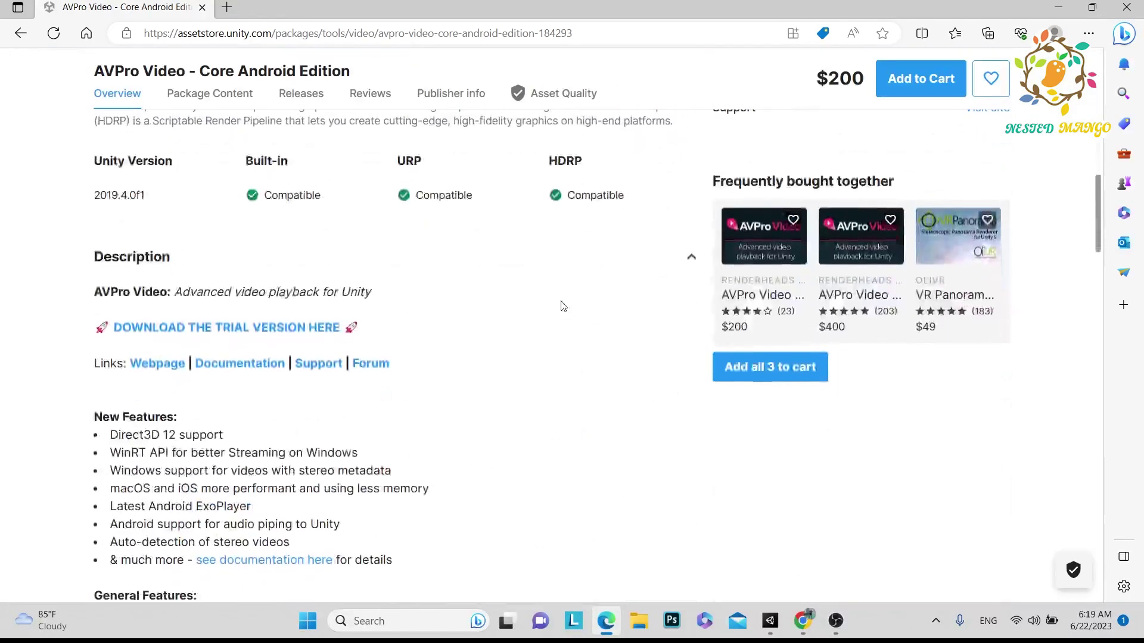
{"action": "right_click", "coordinate": [306, 337]}
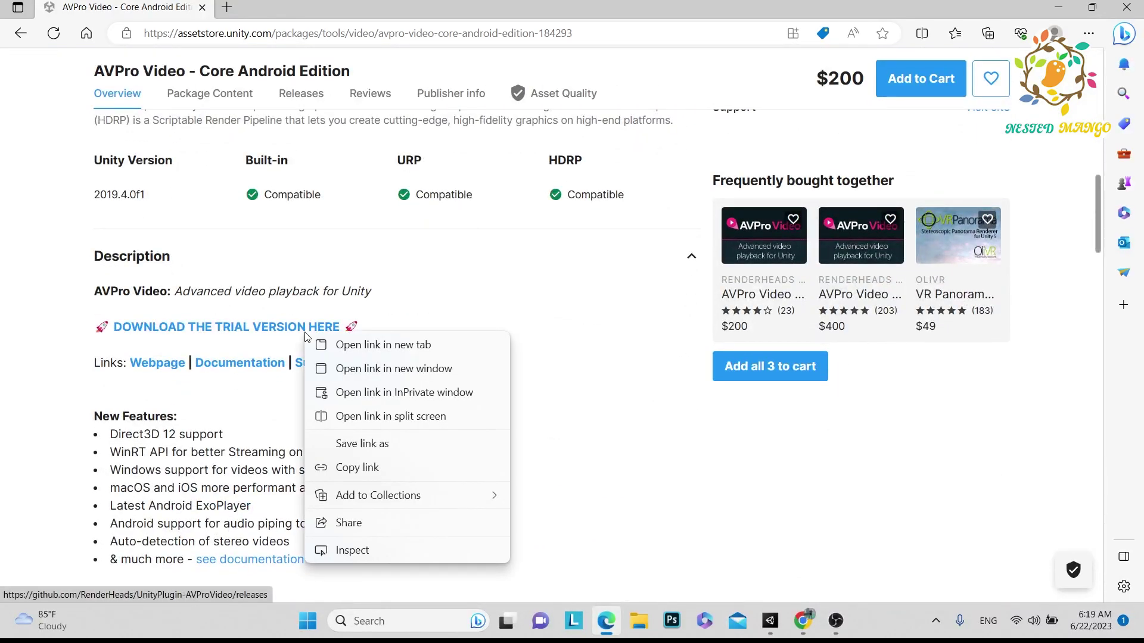
{"action": "left_click", "coordinate": [352, 346]}
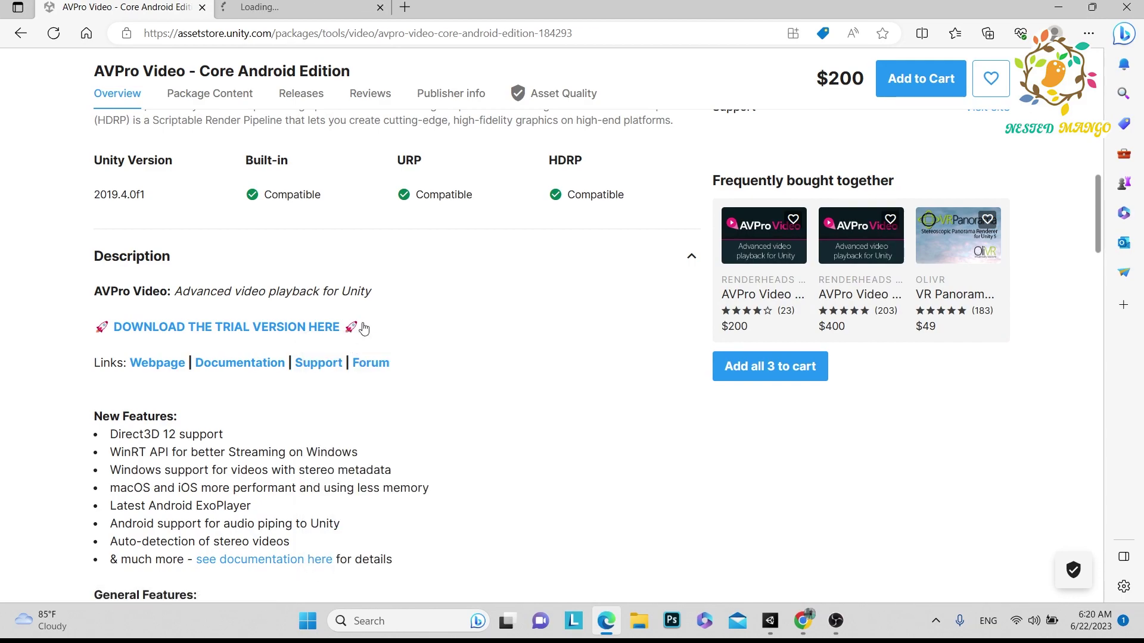
- Review the asset's price, render pipeline compatibility, and the new and general features in its description
{"action": "scroll", "coordinate": [675, 328], "scroll_direction": "up", "scroll_amount": 10}
{"action": "scroll", "coordinate": [675, 329], "scroll_direction": "up", "scroll_amount": 4}
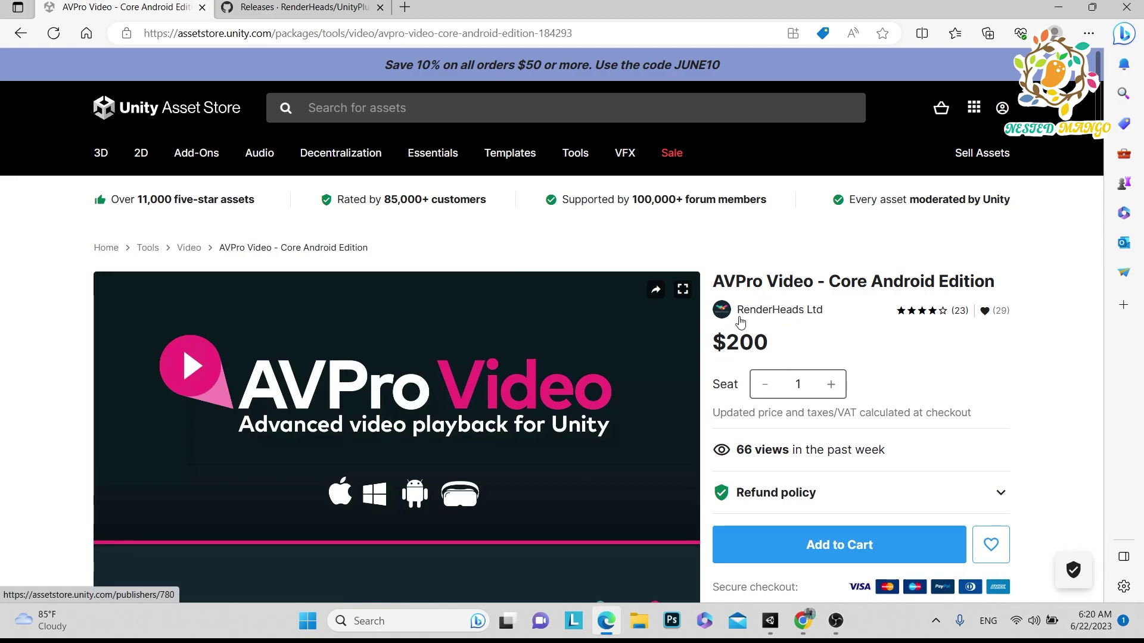
{"action": "scroll", "coordinate": [249, 276], "scroll_direction": "down", "scroll_amount": 15}
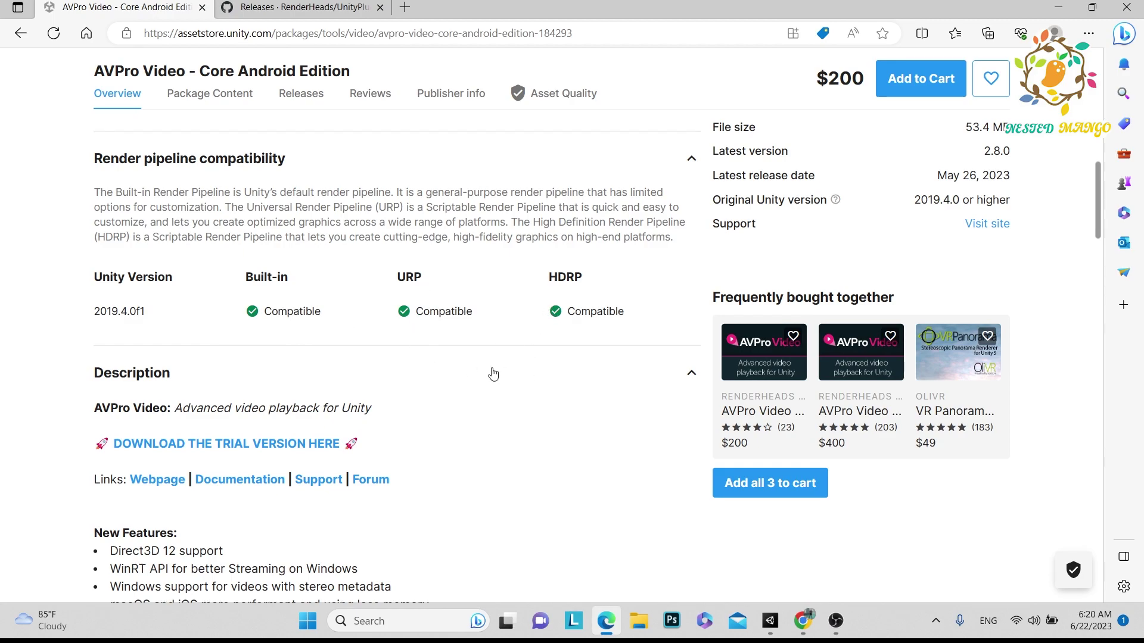
{"action": "scroll", "coordinate": [494, 357], "scroll_direction": "down", "scroll_amount": 1}
{"action": "scroll", "coordinate": [492, 318], "scroll_direction": "down", "scroll_amount": 4}
{"action": "scroll", "coordinate": [383, 251], "scroll_direction": "up", "scroll_amount": 2}
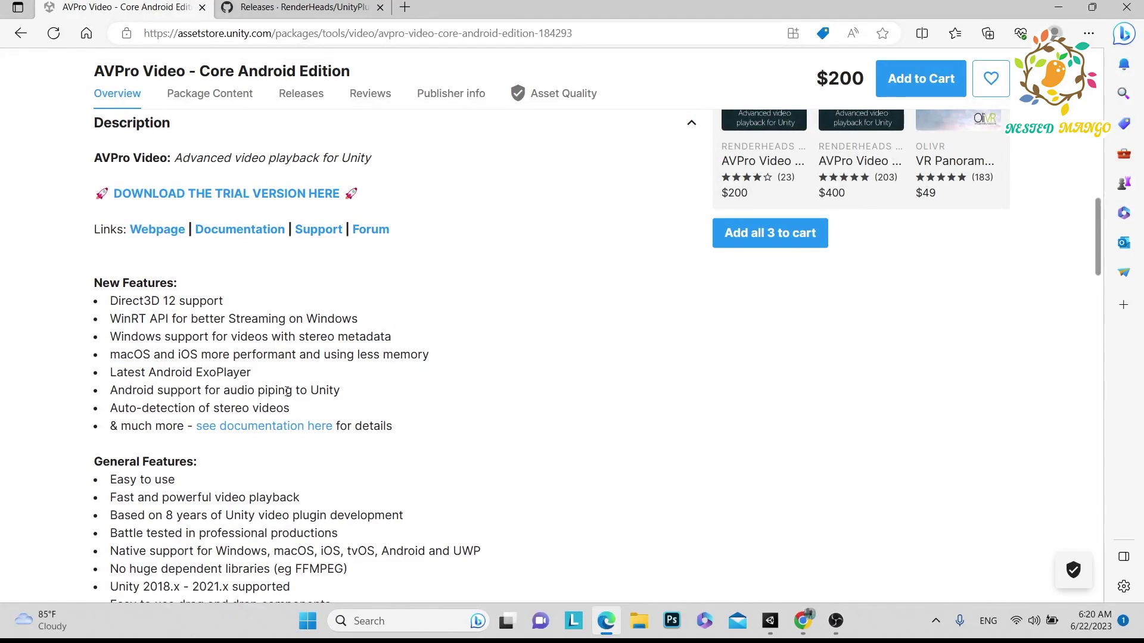
{"action": "scroll", "coordinate": [420, 343], "scroll_direction": "down", "scroll_amount": 2}
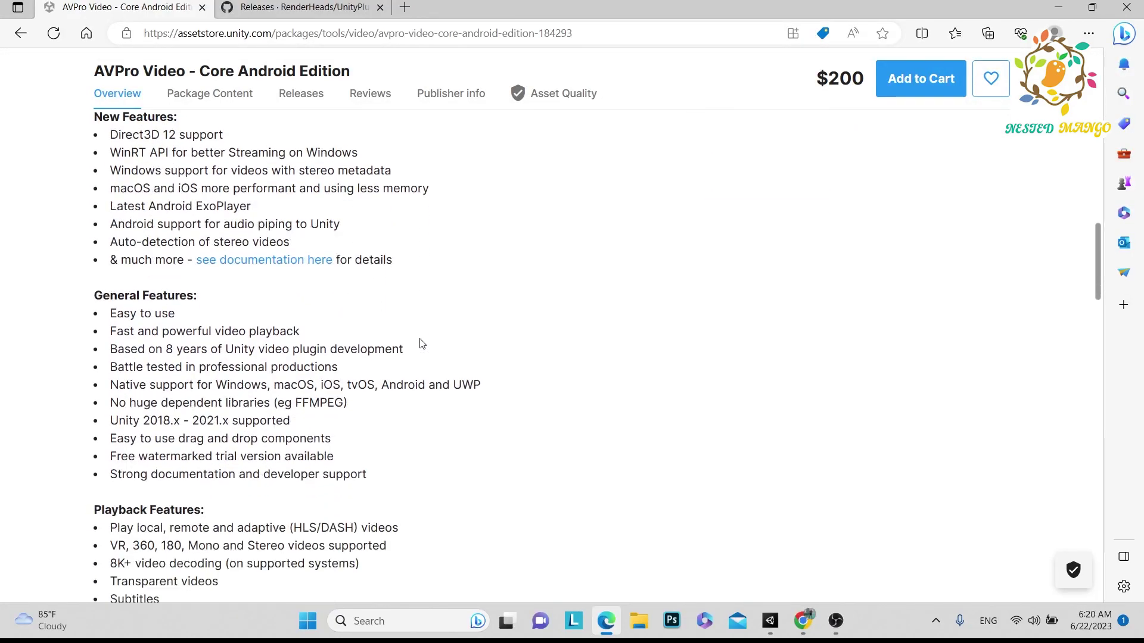
{"action": "scroll", "coordinate": [433, 320], "scroll_direction": "down", "scroll_amount": 1}
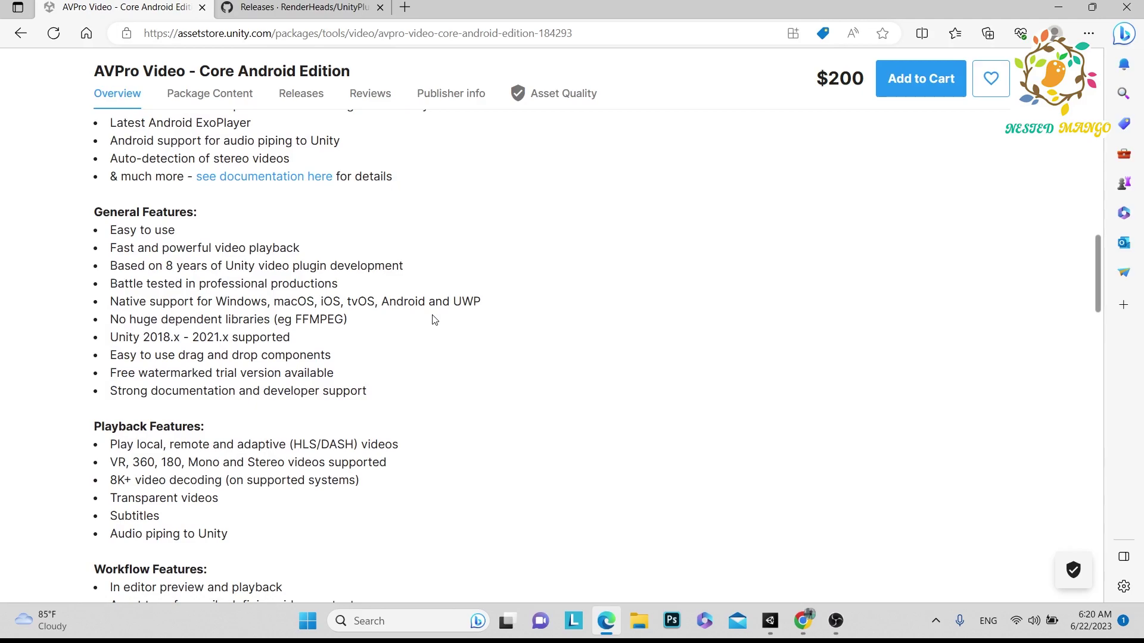
{"action": "scroll", "coordinate": [433, 320], "scroll_direction": "down", "scroll_amount": 2}
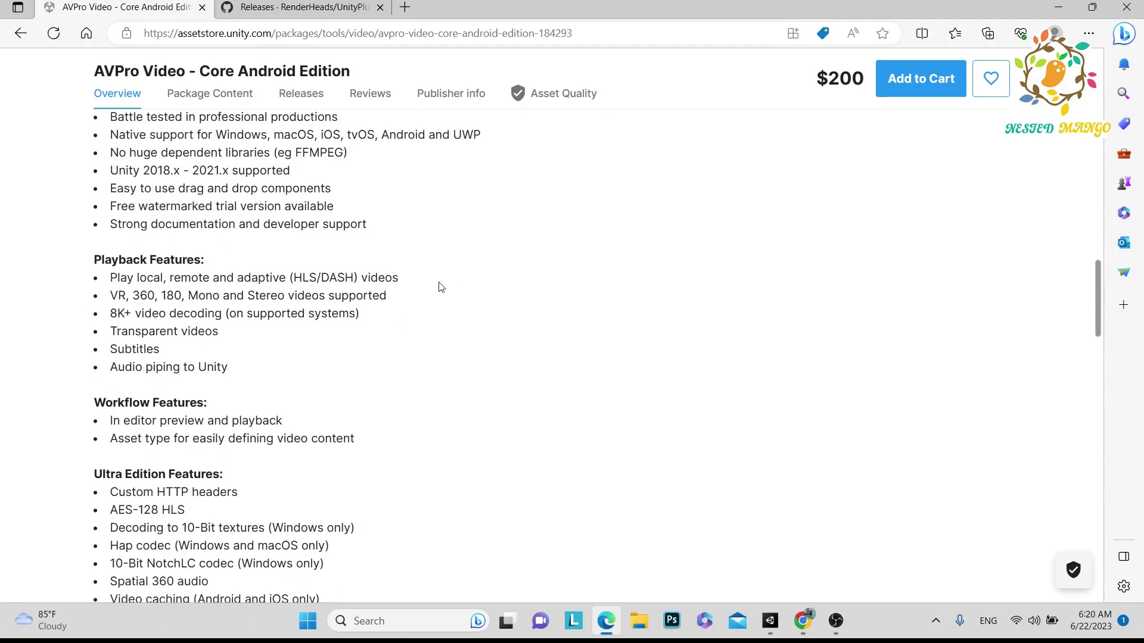
- Read the Playback Features and Ultra Edition Features, highlighting the adaptive video line and the Ultra Edition list
{"action": "left_click_drag", "start_coordinate": [390, 275], "coordinate": [125, 280]}
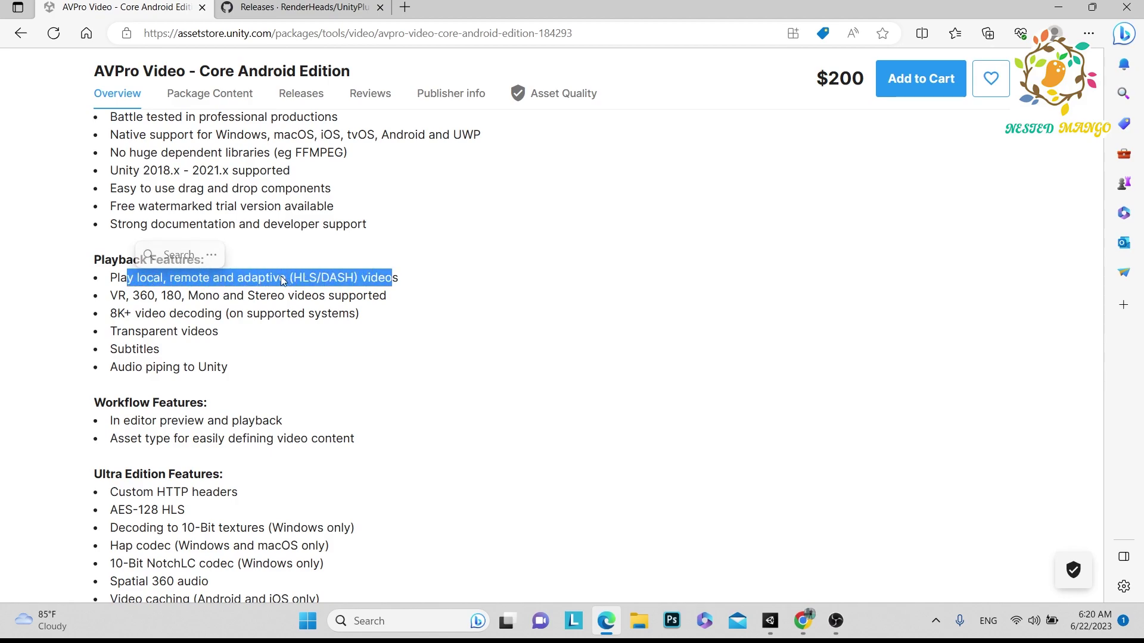
{"action": "left_click", "coordinate": [250, 290]}
{"action": "left_click_drag", "start_coordinate": [280, 280], "coordinate": [244, 281]}
{"action": "scroll", "coordinate": [243, 283], "scroll_direction": "down", "scroll_amount": 1}
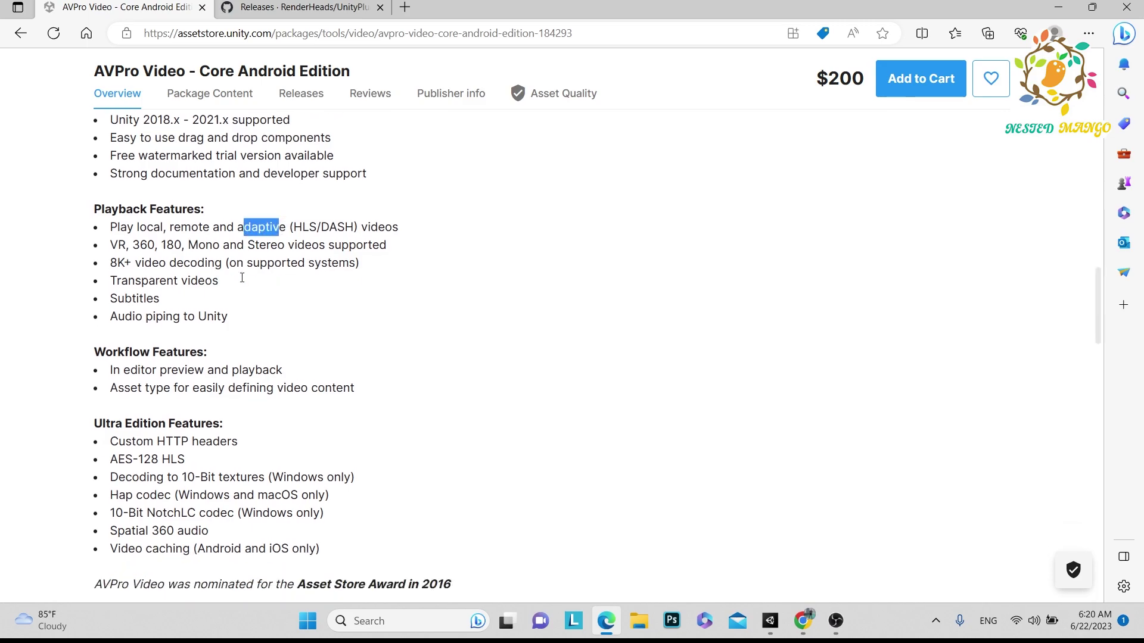
{"action": "scroll", "coordinate": [242, 284], "scroll_direction": "up", "scroll_amount": 1}
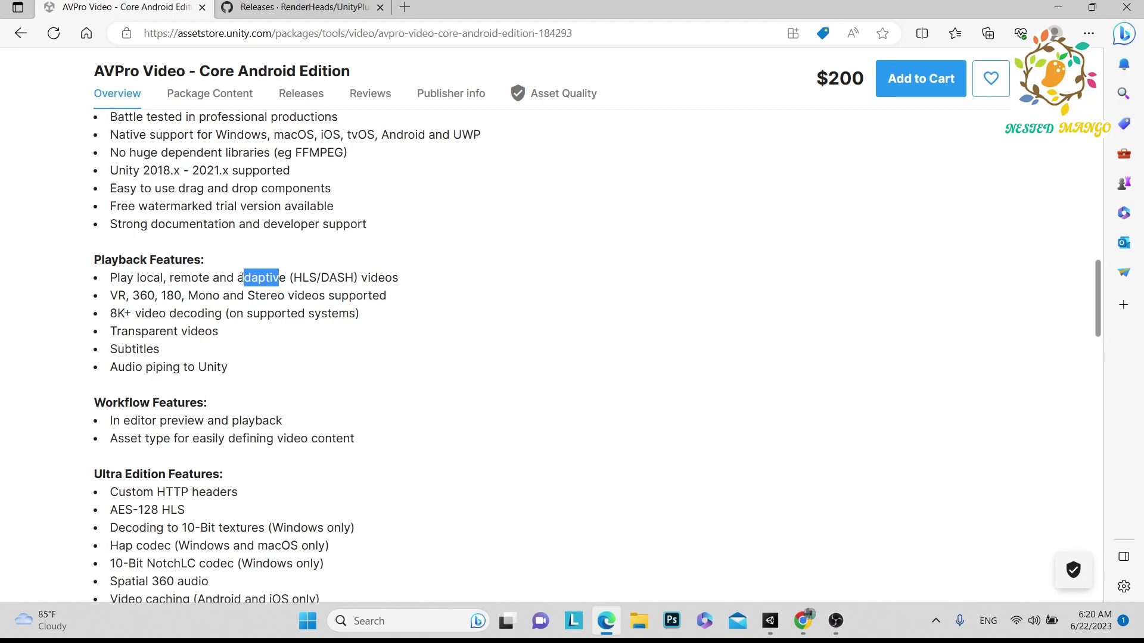
{"action": "scroll", "coordinate": [183, 319], "scroll_direction": "down", "scroll_amount": 1}
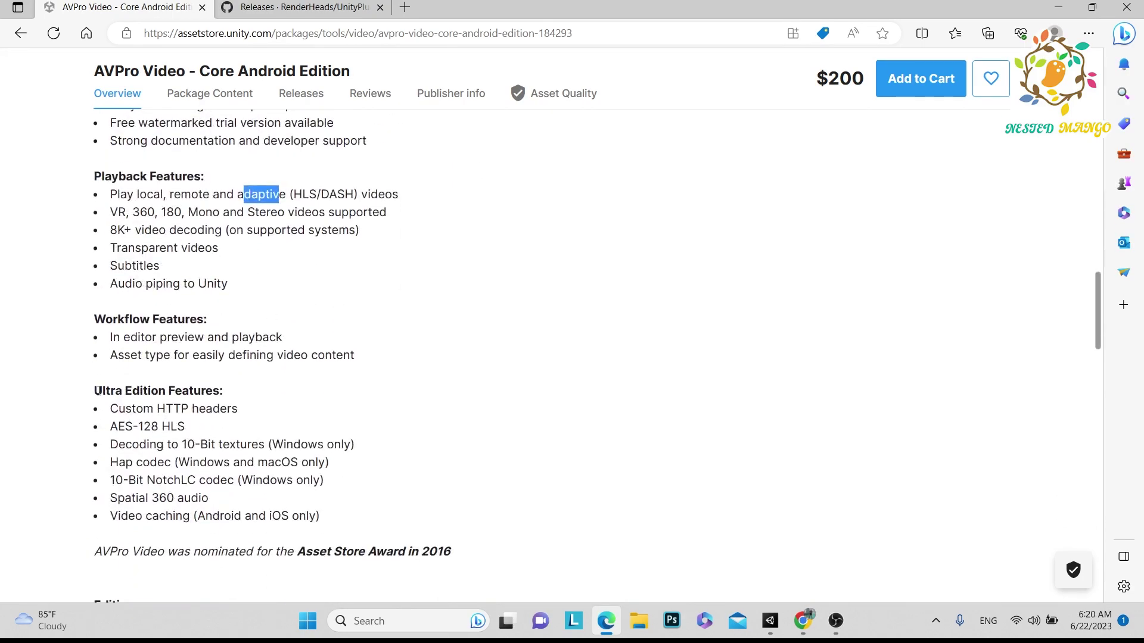
{"action": "left_click_drag", "start_coordinate": [99, 411], "coordinate": [347, 519]}
{"action": "scroll", "coordinate": [319, 276], "scroll_direction": "up", "scroll_amount": 10}
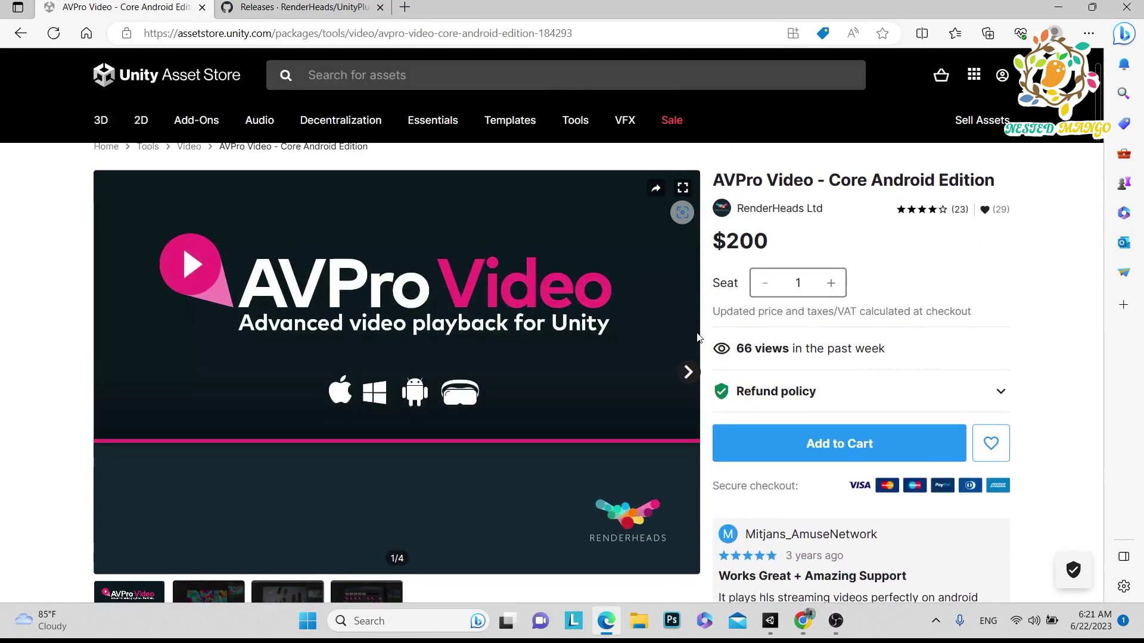
{"action": "scroll", "coordinate": [656, 322], "scroll_direction": "down", "scroll_amount": 5}
- Download UnityPlugin-AVProVideo-v2.8.0-Trial.unitypackage from the v2.8.0 assets on the GitHub releases page
{"action": "left_click", "coordinate": [296, 5]}
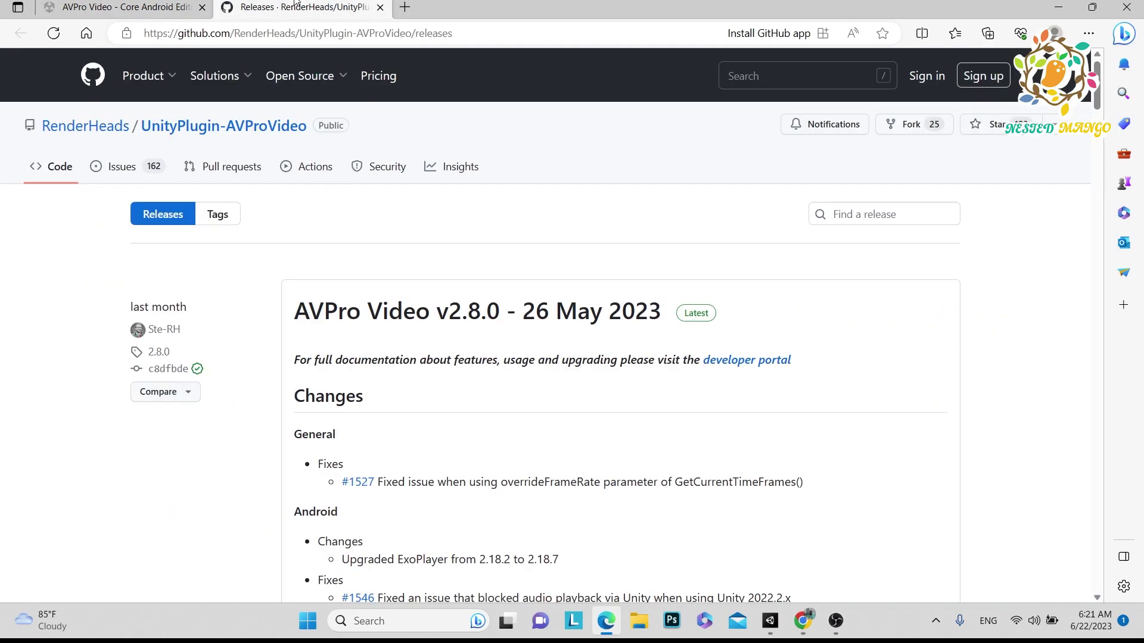
{"action": "scroll", "coordinate": [569, 333], "scroll_direction": "down", "scroll_amount": 12}
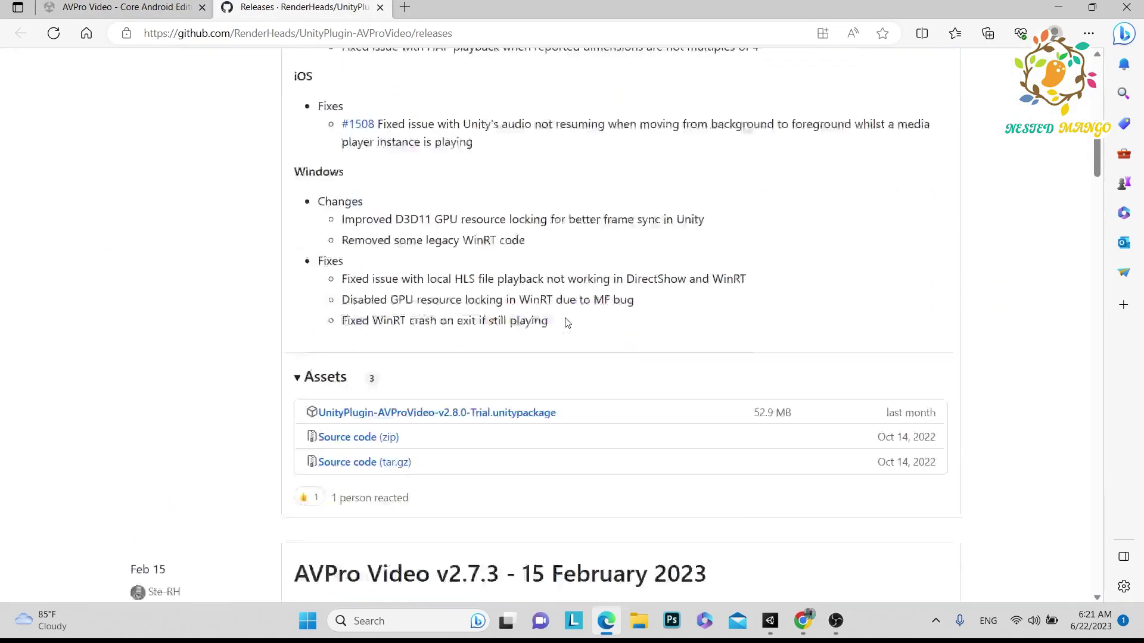
{"action": "left_click", "coordinate": [467, 384]}
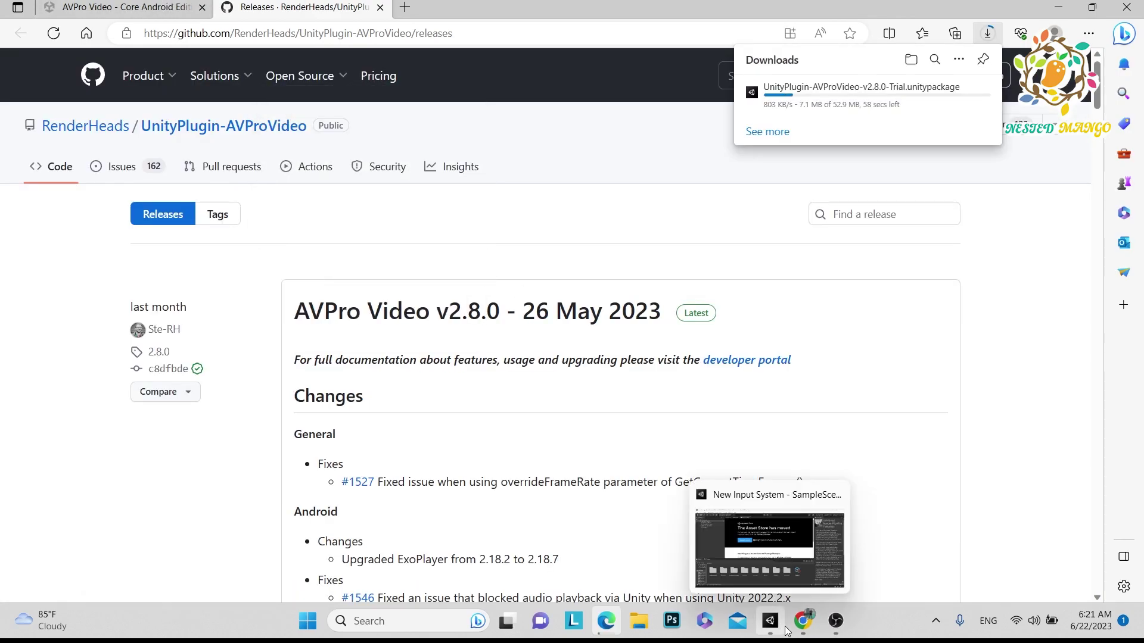
- Switch to the VIDEO TYPE: Google Docs document and add the line "AvPro : Support Volummetric video : Not : Depth Kit" below Unity Media Player
{"action": "left_click", "coordinate": [802, 621]}
{"action": "left_click", "coordinate": [48, 5]}
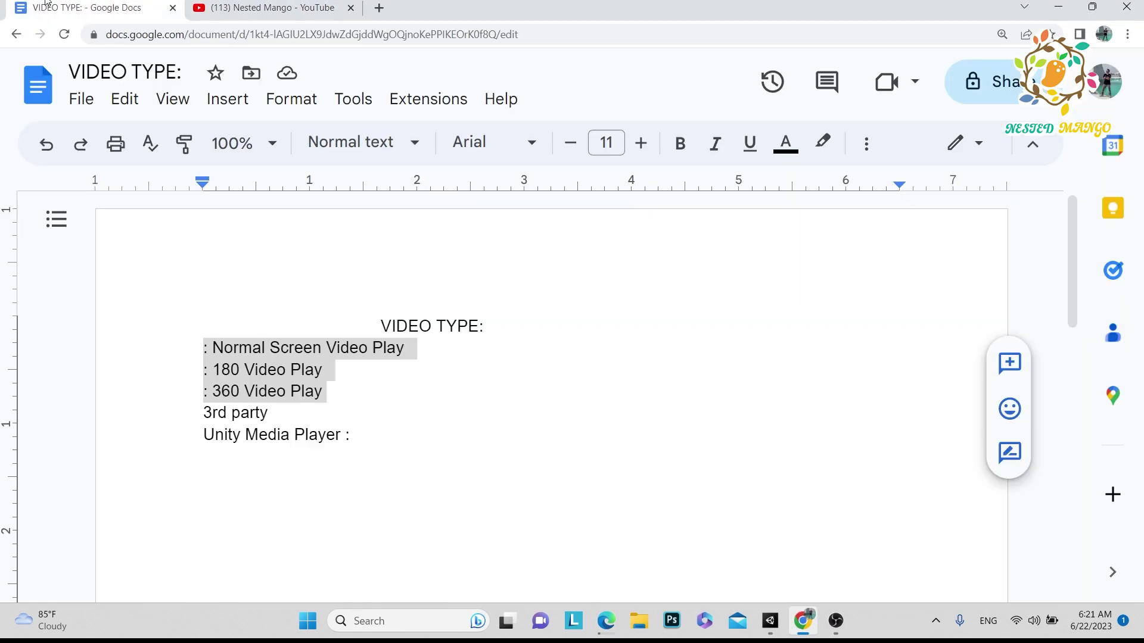
{"action": "left_click", "coordinate": [386, 436]}
{"action": "key", "text": "Return"}
{"action": "type", "text": "AvPro : Support Volummetric video "}
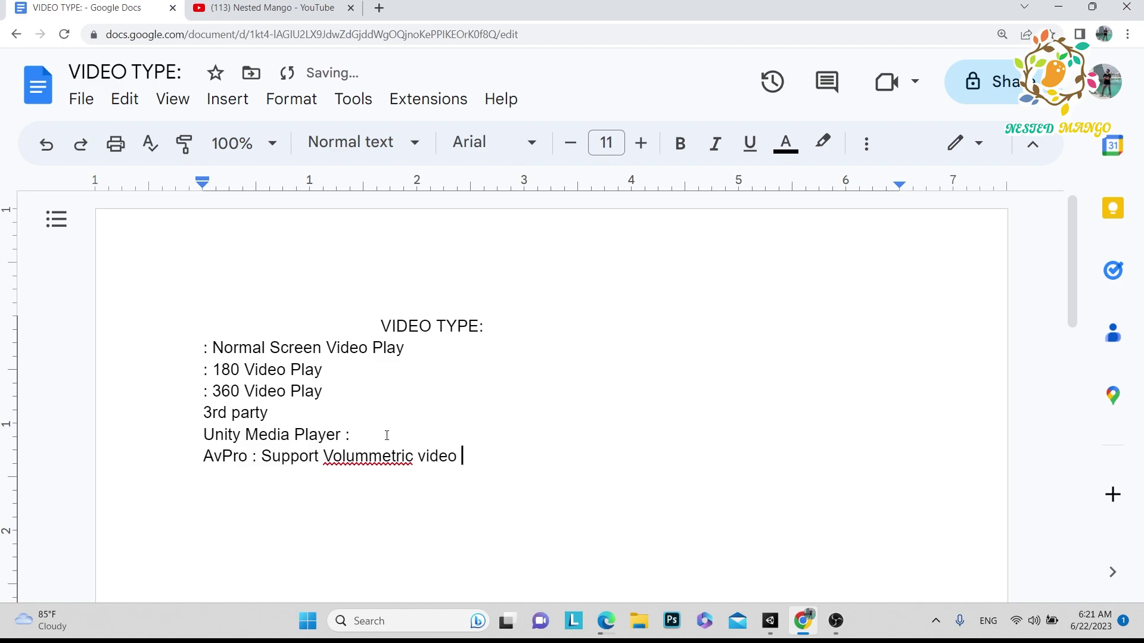
{"action": "type", "text": ": Not "}
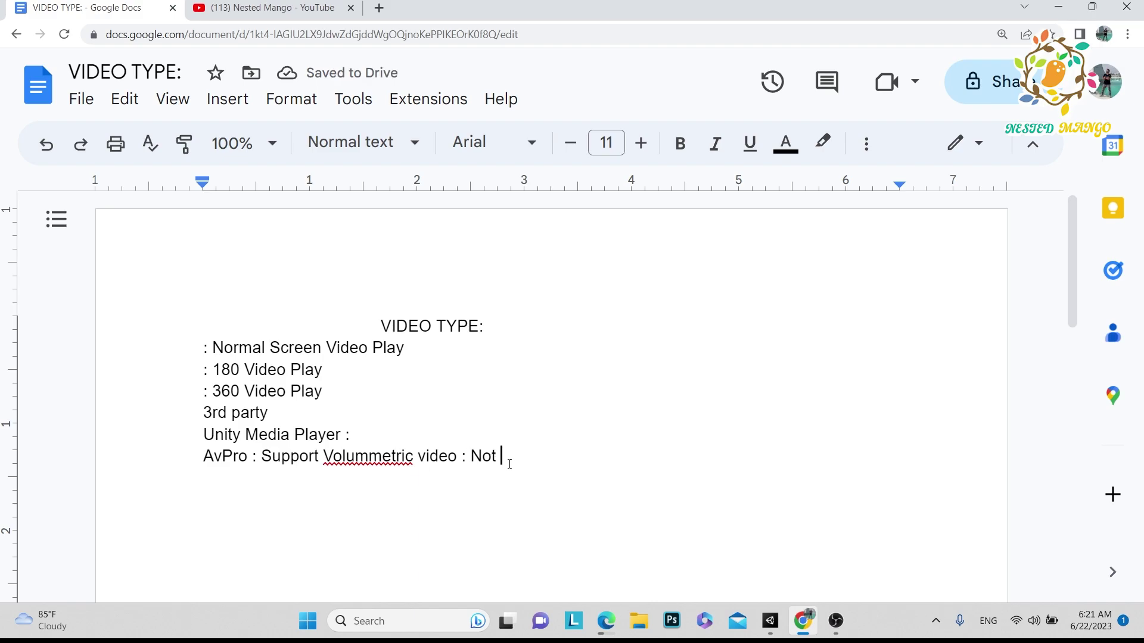
{"action": "type", "text": ": "}
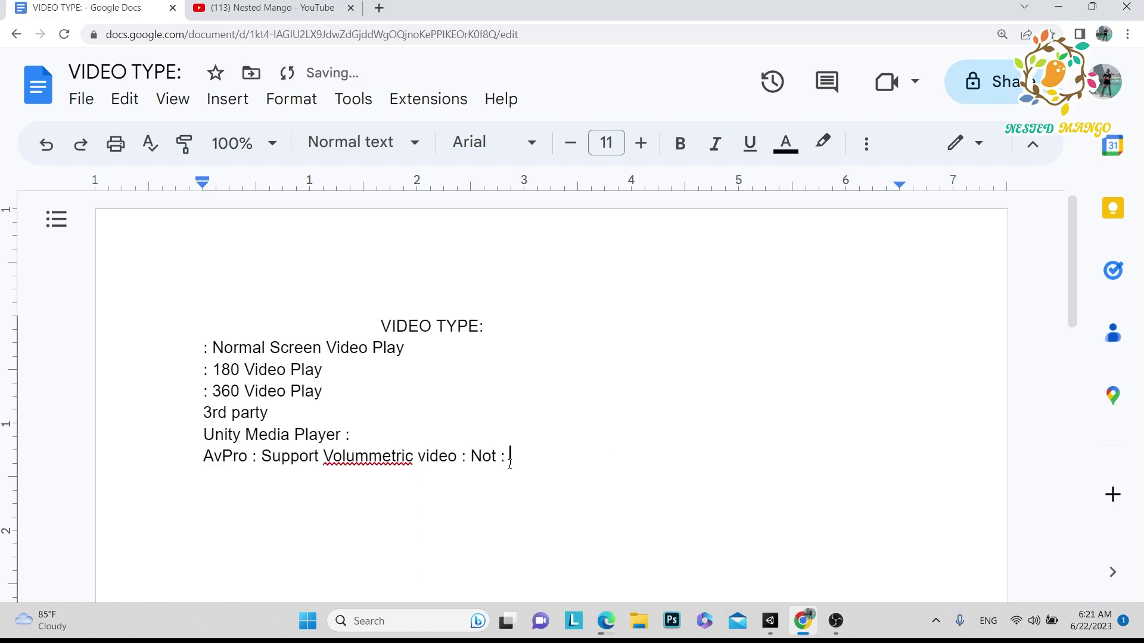
{"action": "type", "text": "Depth Kiot"}
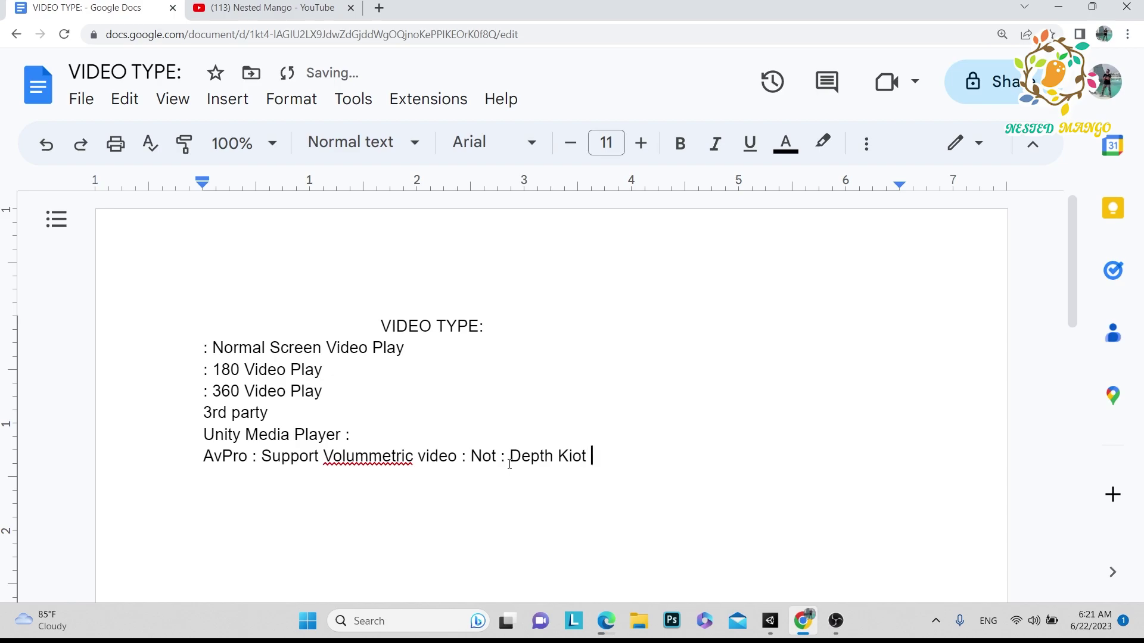
{"action": "key", "text": "BackSpace"}
{"action": "key", "text": "BackSpace"}
{"action": "type", "text": "t"}
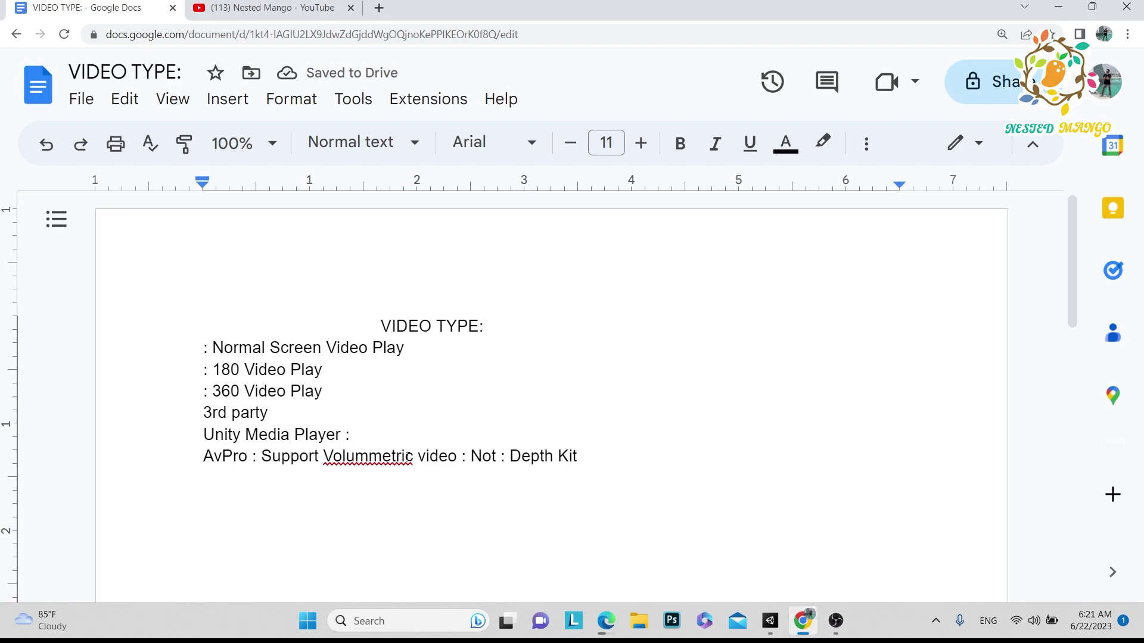
- Highlight the Depth Kit remark and accept the spelling correction Volumetric for the misspelled word in the AvPro line
{"action": "left_click", "coordinate": [350, 458]}
{"action": "left_click", "coordinate": [551, 490]}
{"action": "key", "text": "Return"}
{"action": "left_click_drag", "start_coordinate": [597, 456], "coordinate": [492, 456]}
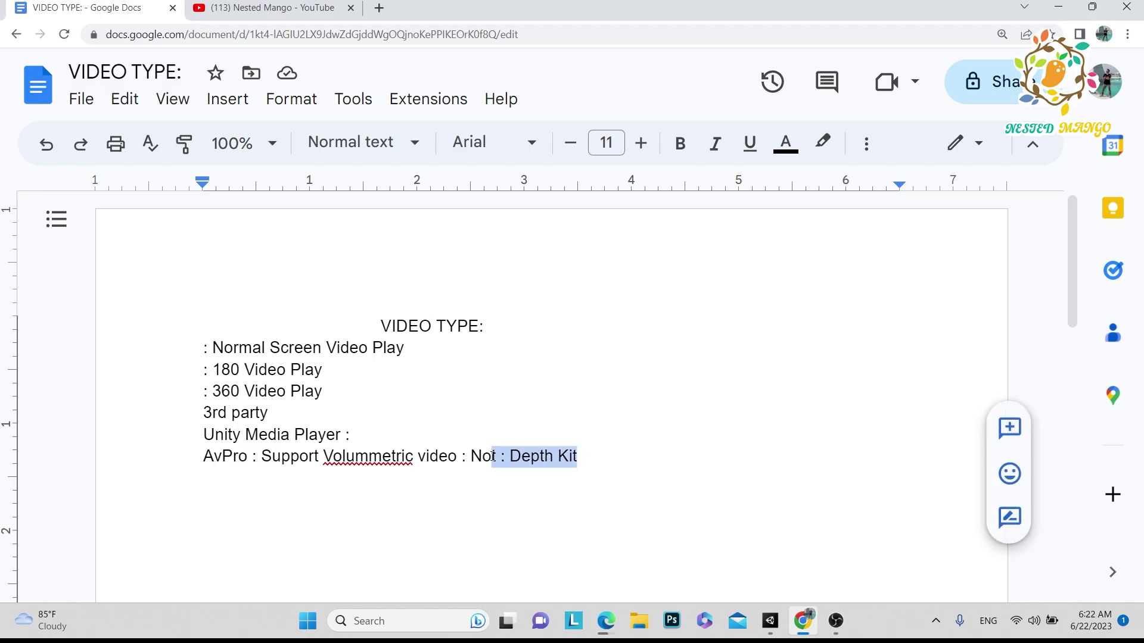
{"action": "left_click", "coordinate": [589, 458]}
{"action": "left_click_drag", "start_coordinate": [588, 458], "coordinate": [492, 456]}
{"action": "left_click", "coordinate": [369, 457]}
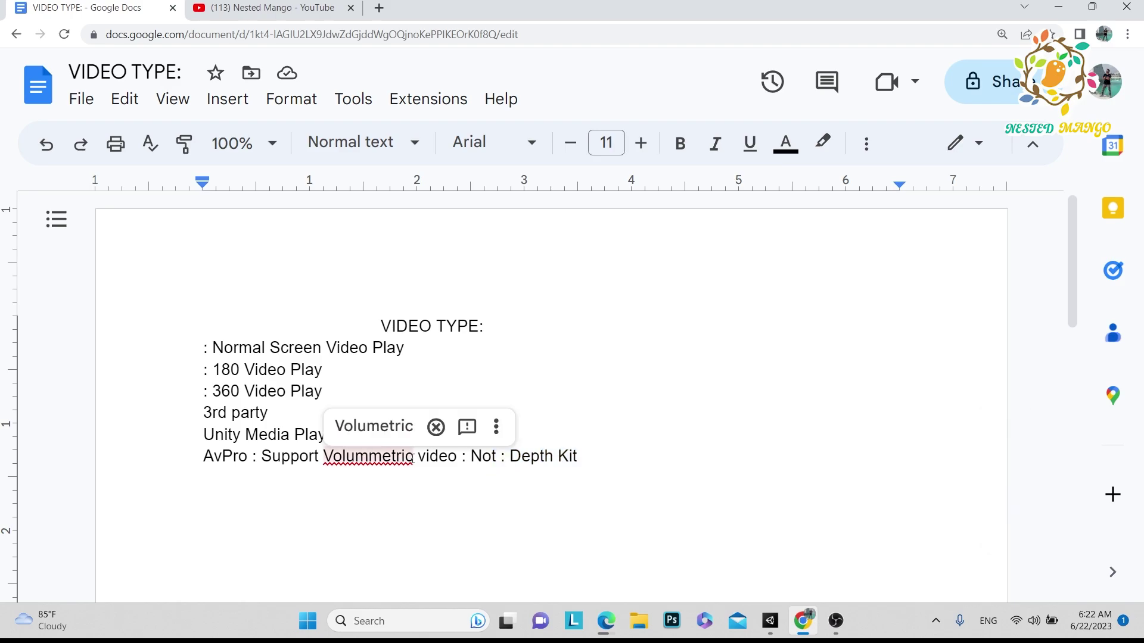
{"action": "left_click", "coordinate": [374, 426]}
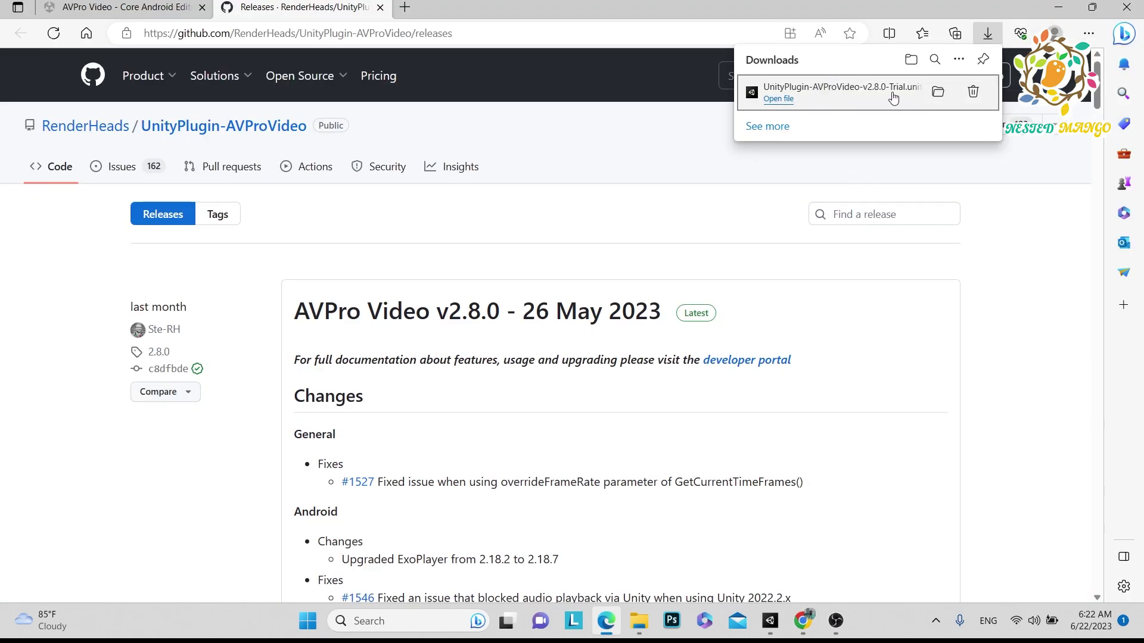
- Show the downloaded AVPro package in its folder, switch to Unity and import all of UnityPlugin-AVProVideo-v2.8.0-Trial as a custom package
{"action": "left_click", "coordinate": [940, 92]}
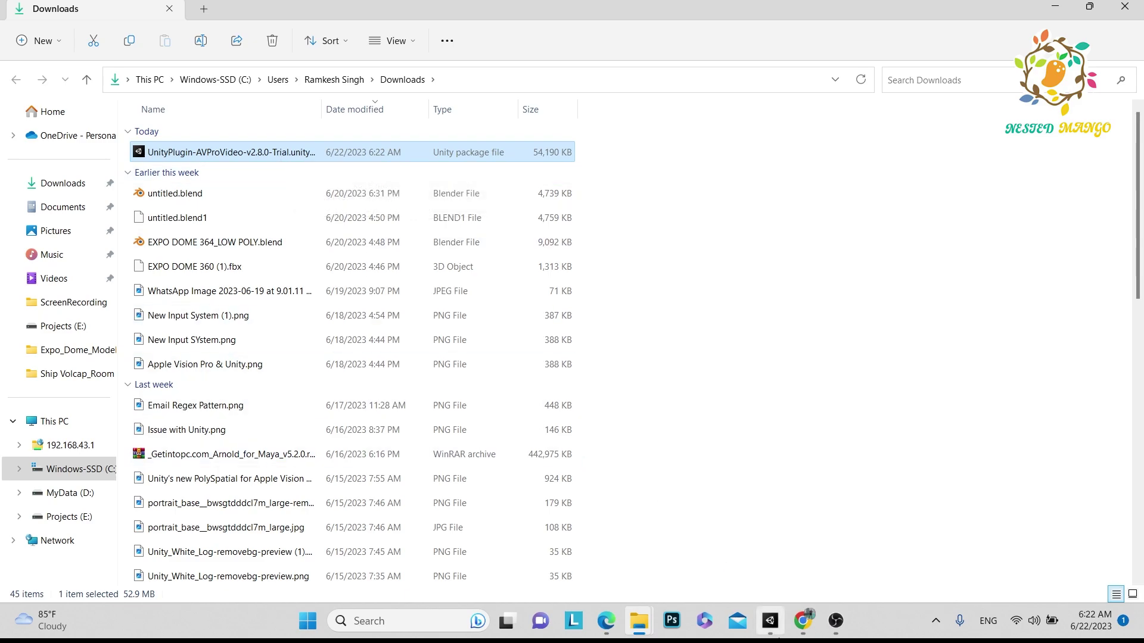
{"action": "left_click", "coordinate": [771, 623]}
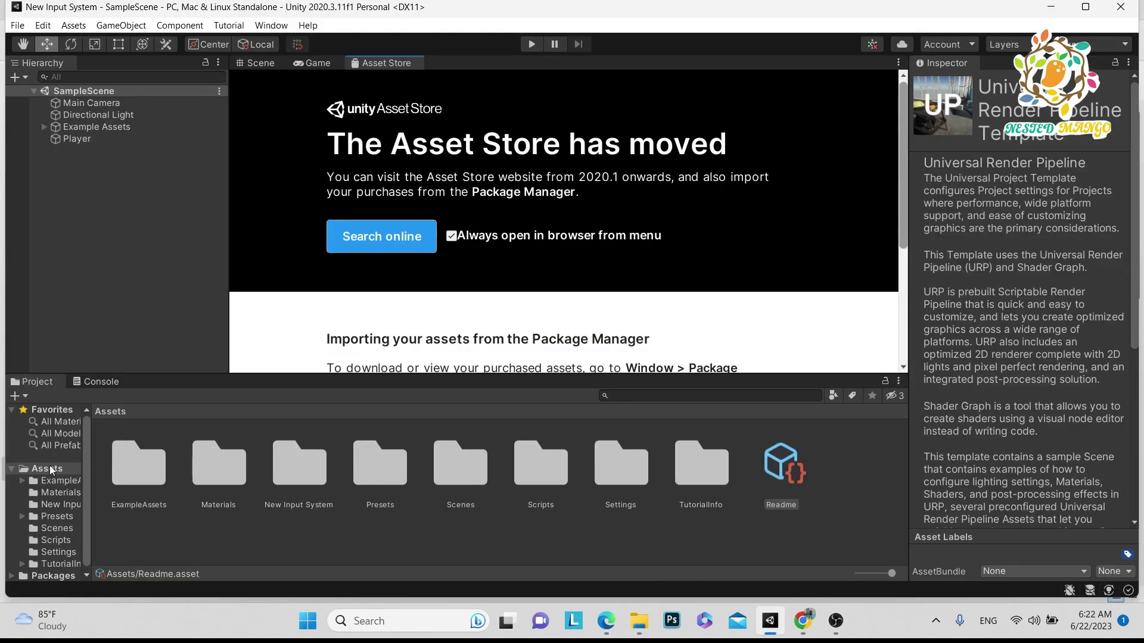
{"action": "right_click", "coordinate": [49, 469]}
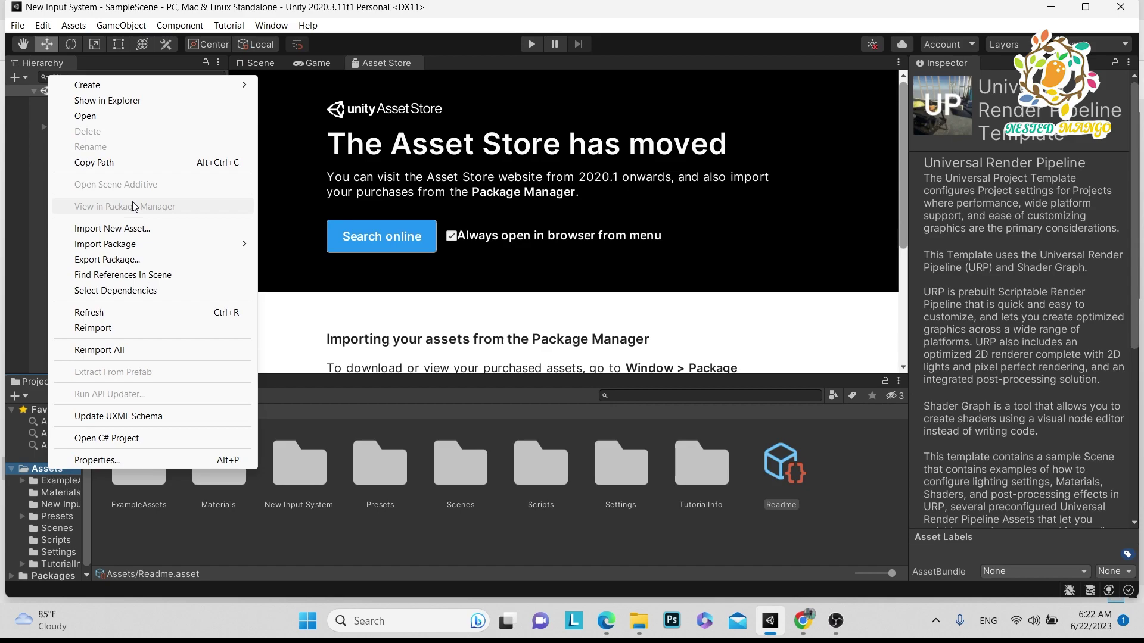
{"action": "mouse_move", "coordinate": [137, 244]}
{"action": "left_click", "coordinate": [321, 244]}
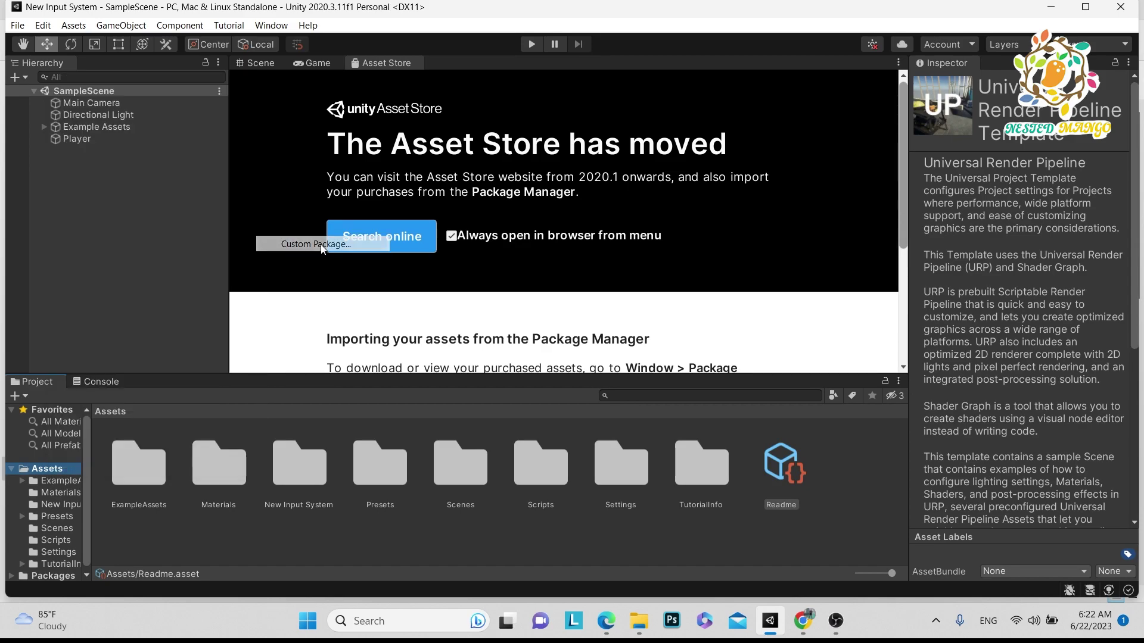
{"action": "left_click", "coordinate": [99, 173]}
{"action": "left_click", "coordinate": [223, 170]}
{"action": "left_click", "coordinate": [441, 364]}
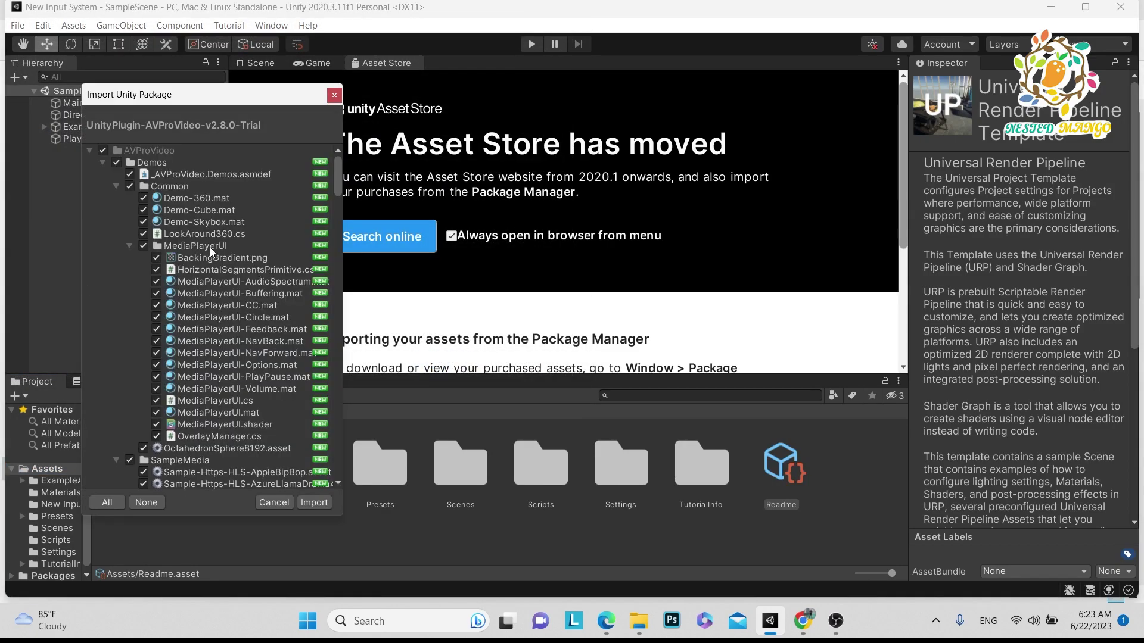
{"action": "scroll", "coordinate": [275, 306], "scroll_direction": "down", "scroll_amount": 15}
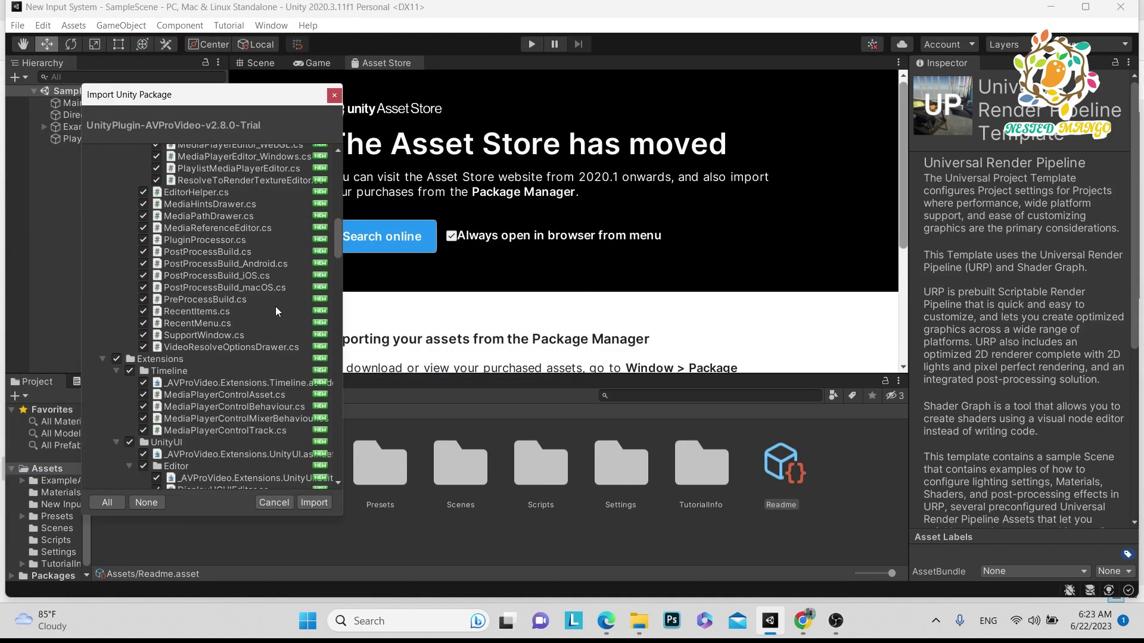
{"action": "left_click", "coordinate": [314, 503]}
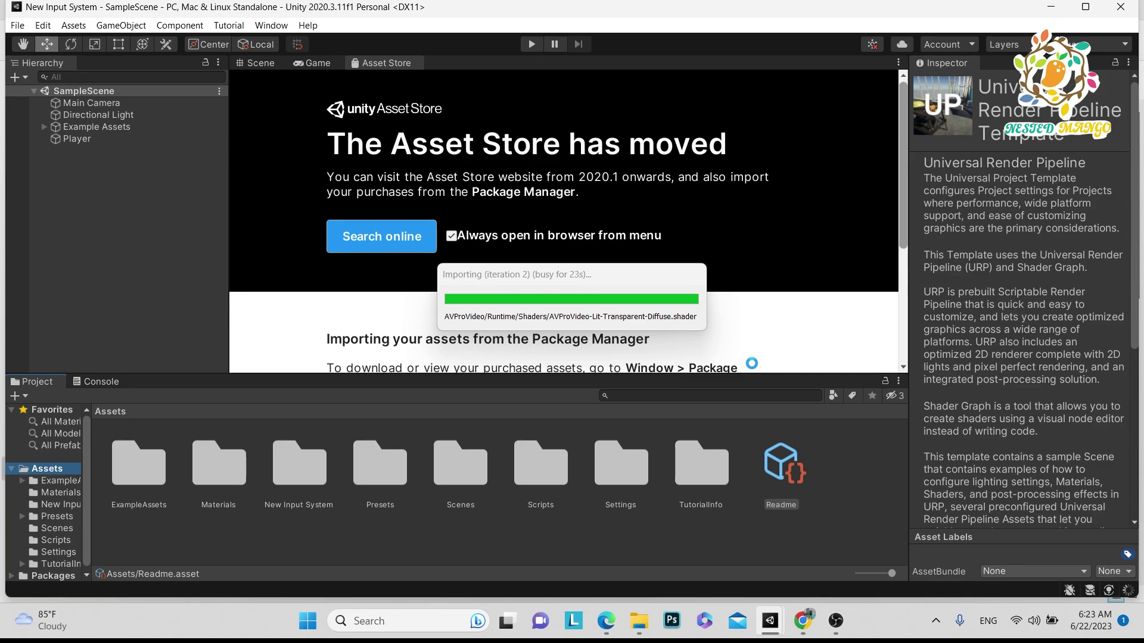
- Widen the project folder tree and open the Demo_DisplayComponents scene from AVProVideo/Demos/Scenes
{"action": "left_click_drag", "start_coordinate": [93, 439], "coordinate": [304, 446]}
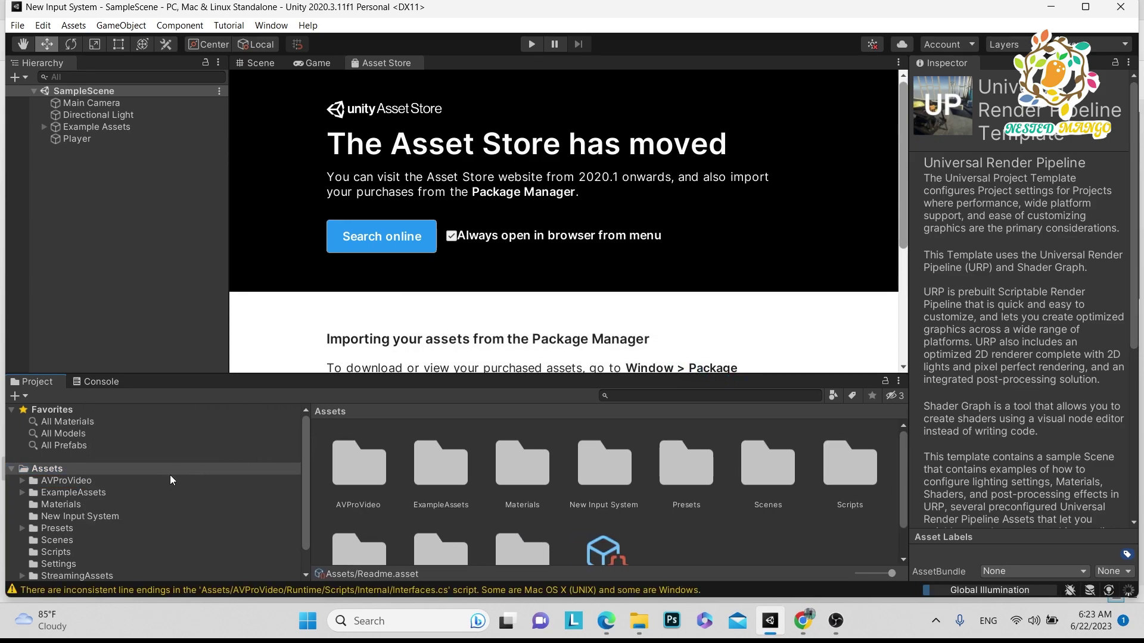
{"action": "left_click", "coordinate": [74, 479]}
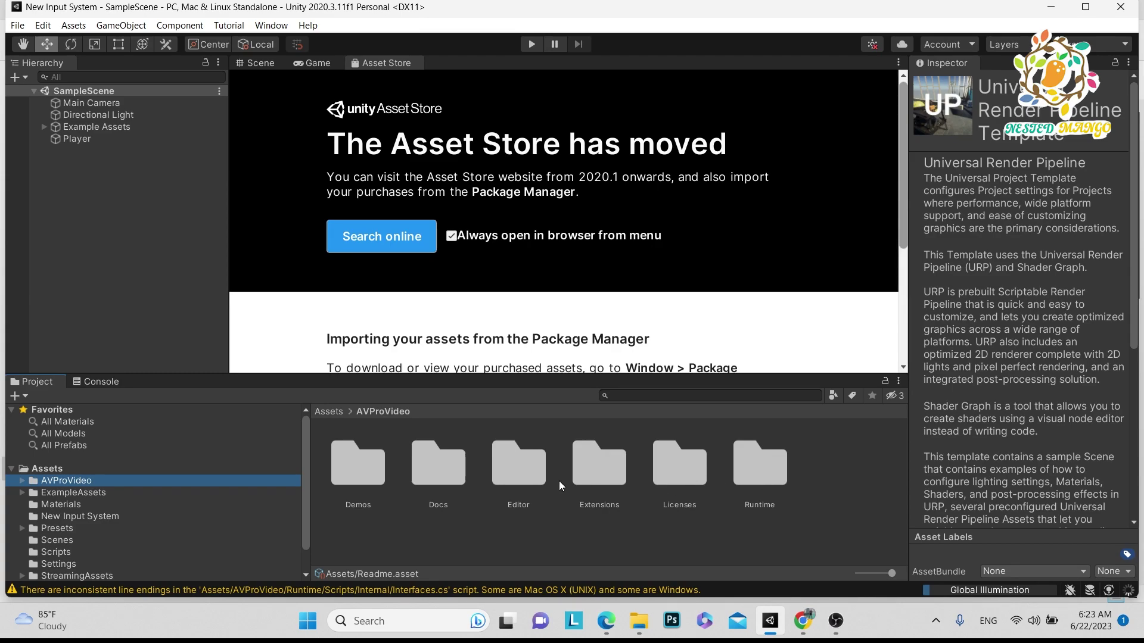
{"action": "left_click", "coordinate": [360, 464]}
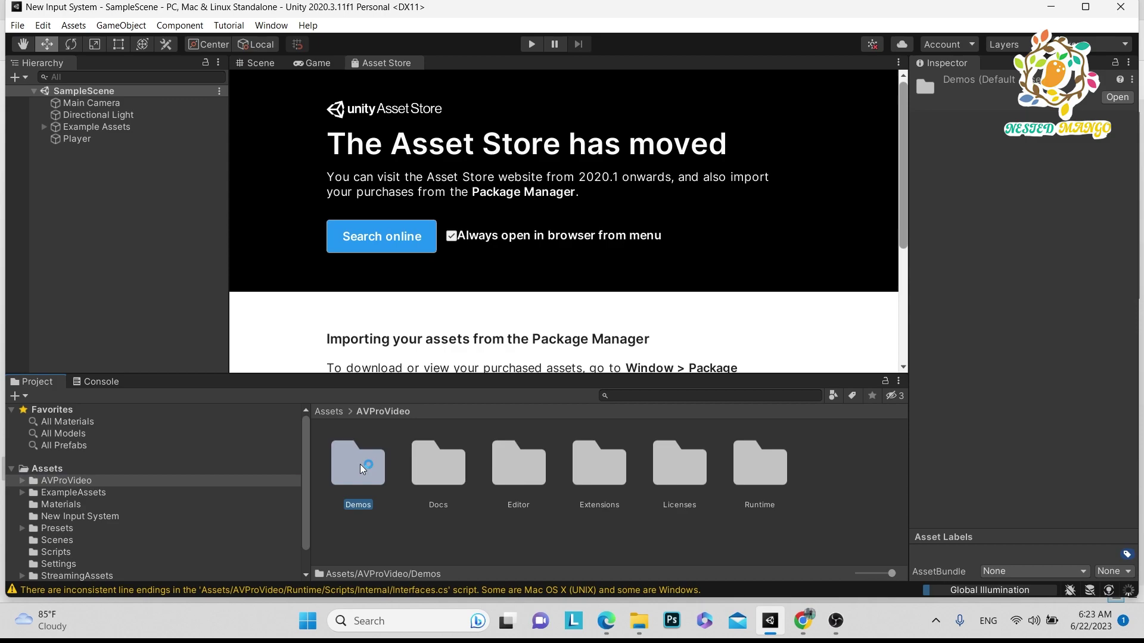
{"action": "double_click", "coordinate": [360, 463]}
{"action": "double_click", "coordinate": [510, 465]}
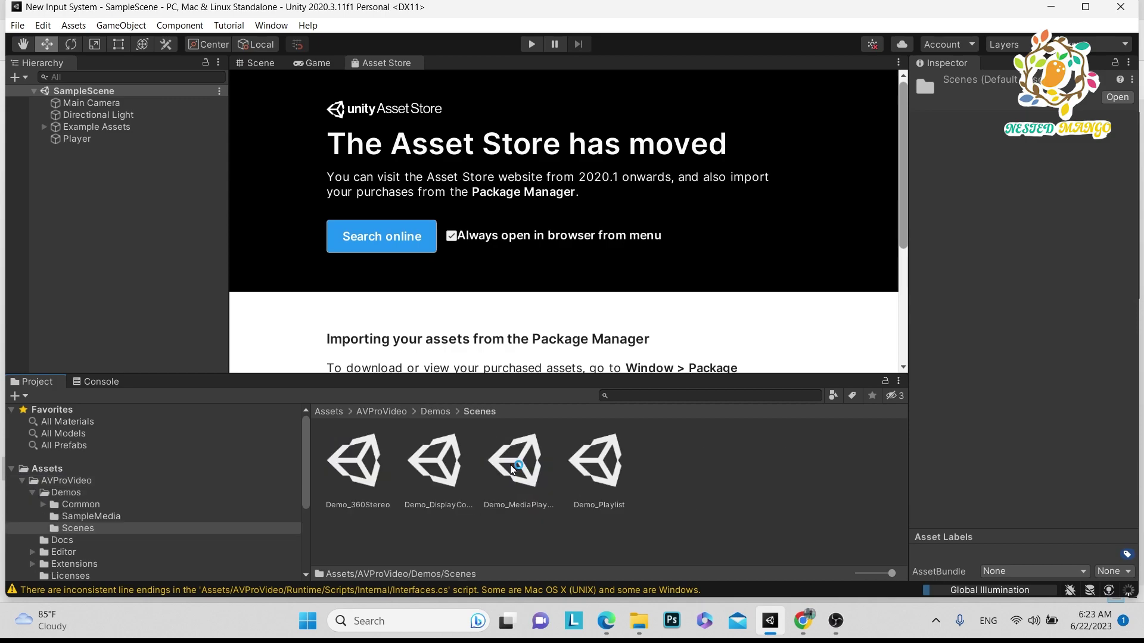
{"action": "double_click", "coordinate": [443, 456]}
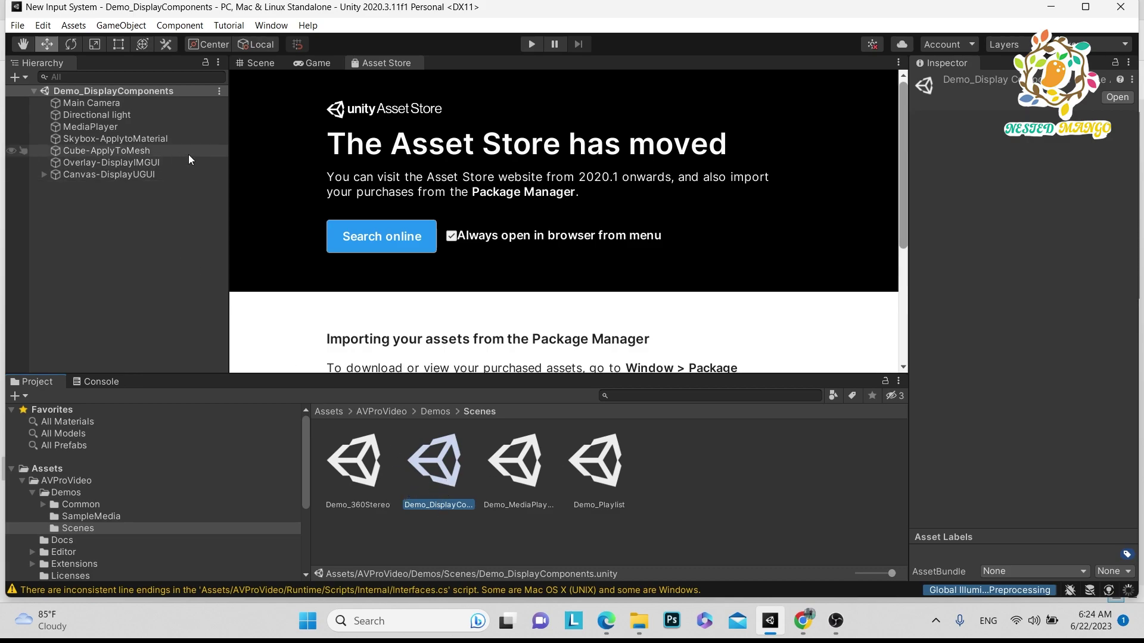
- Show the Demo_DisplayComponents scene in the Scene view, run it to preview the video display components, and stop playback
{"action": "left_click", "coordinate": [261, 63]}
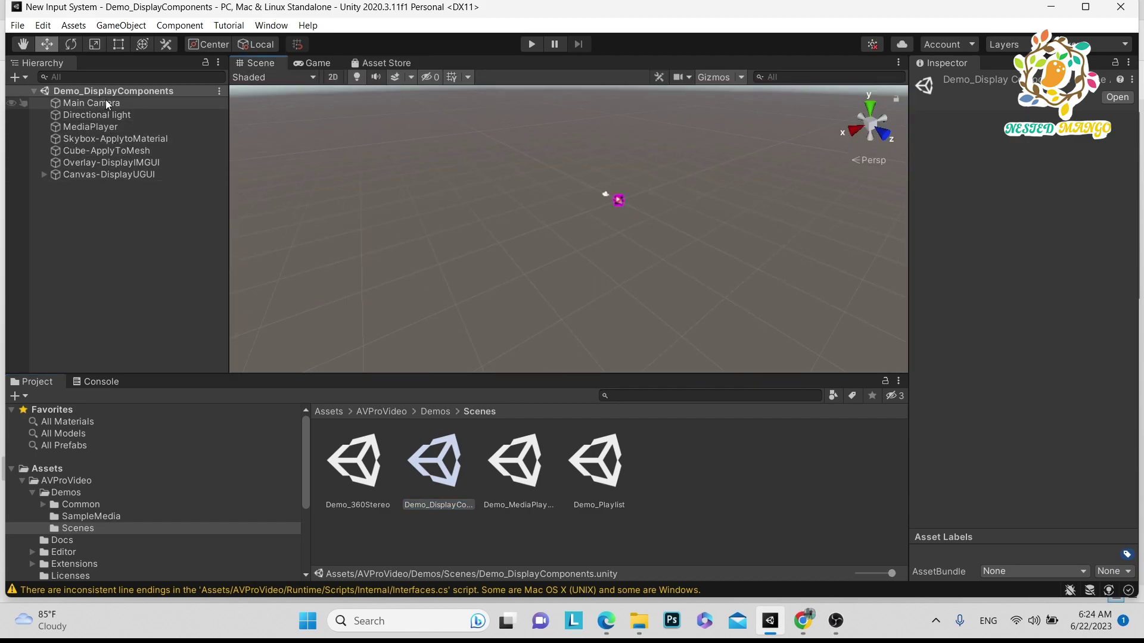
{"action": "left_click", "coordinate": [532, 44]}
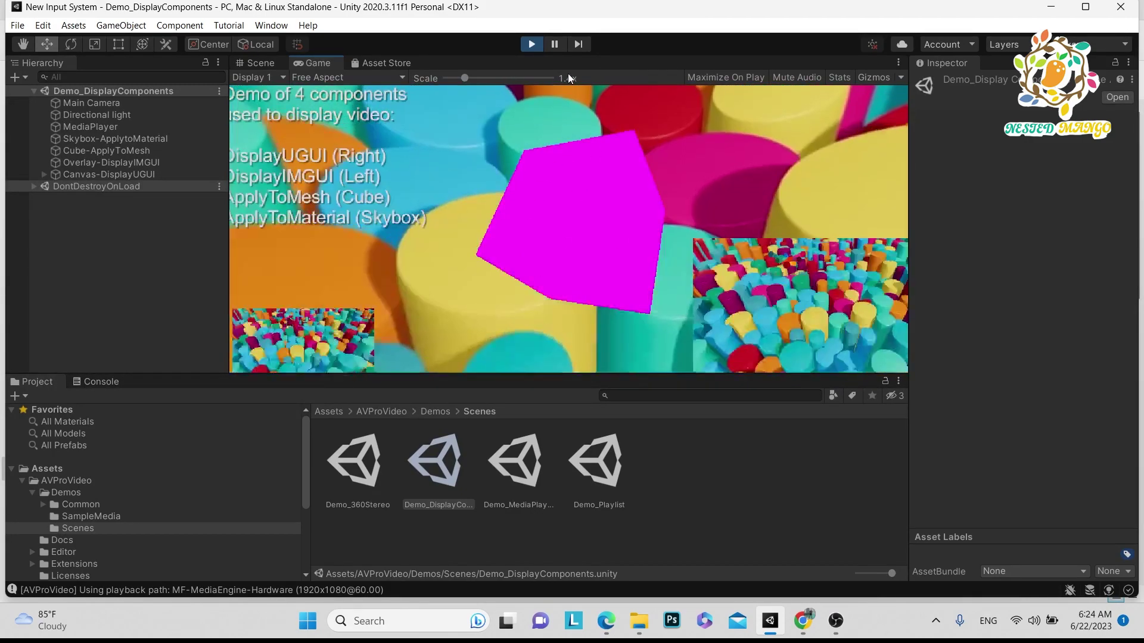
{"action": "key", "text": "ctrl+p"}
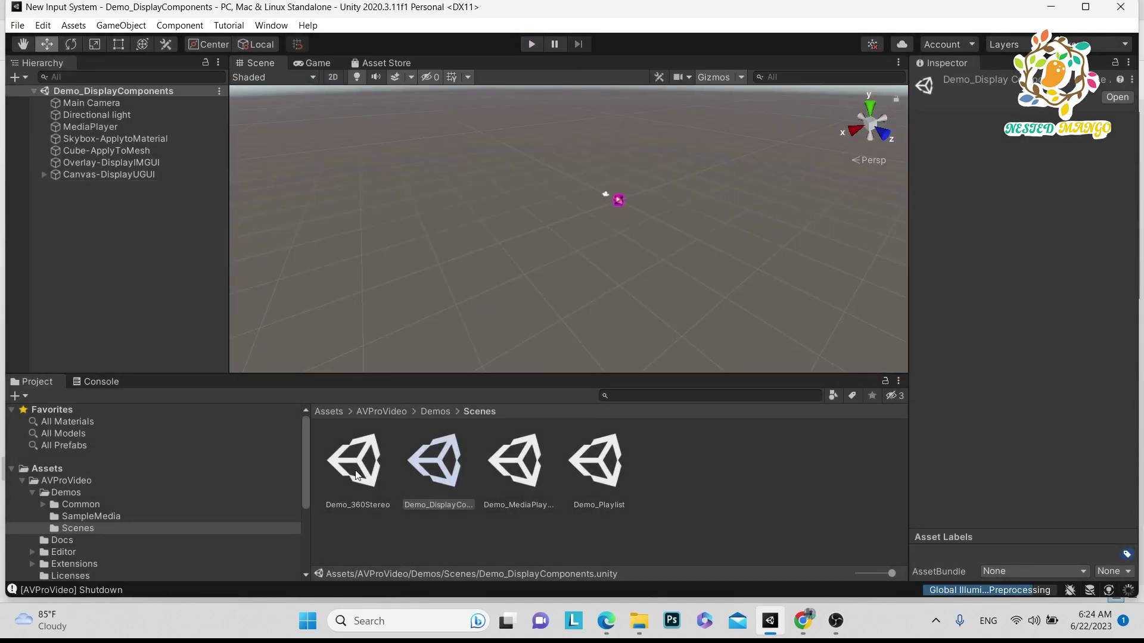
- Open the Demo_MediaPlayer scene, run it to preview the video player, and stop playback
{"action": "double_click", "coordinate": [513, 470]}
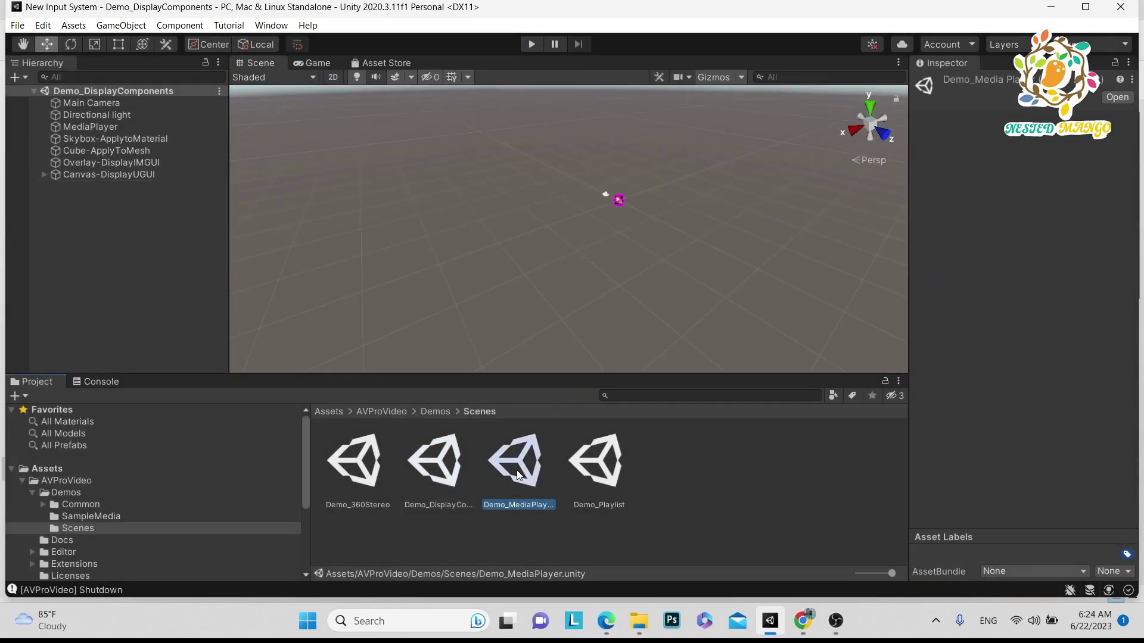
{"action": "right_click_drag", "start_coordinate": [578, 315], "coordinate": [477, 155]}
{"action": "right_click_drag", "start_coordinate": [430, 68], "coordinate": [446, 81]}
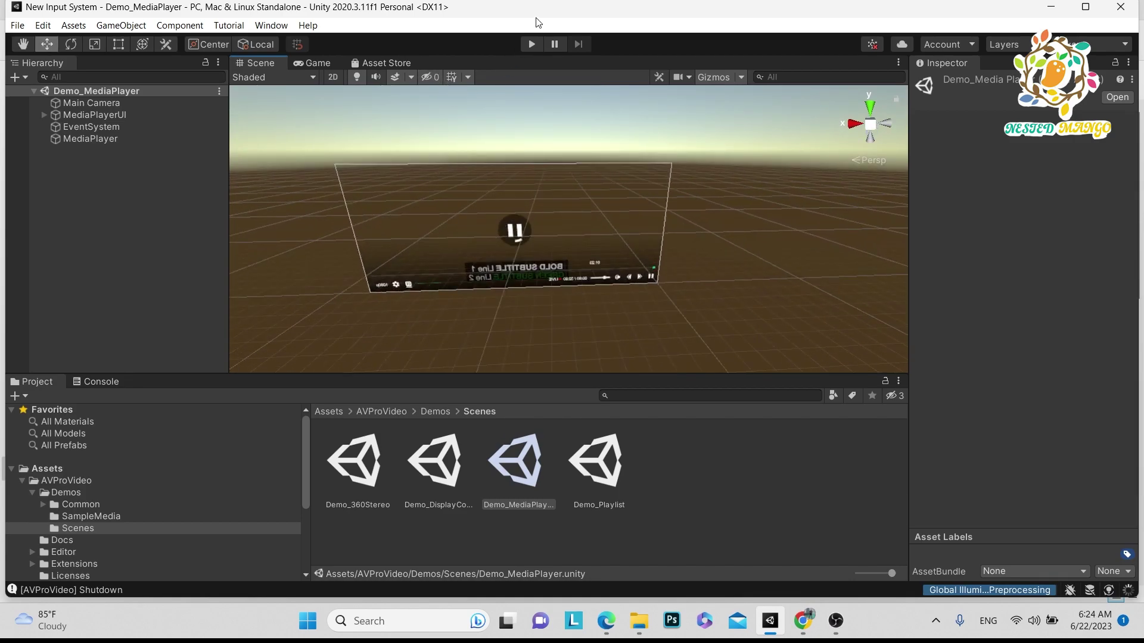
{"action": "left_click", "coordinate": [532, 44]}
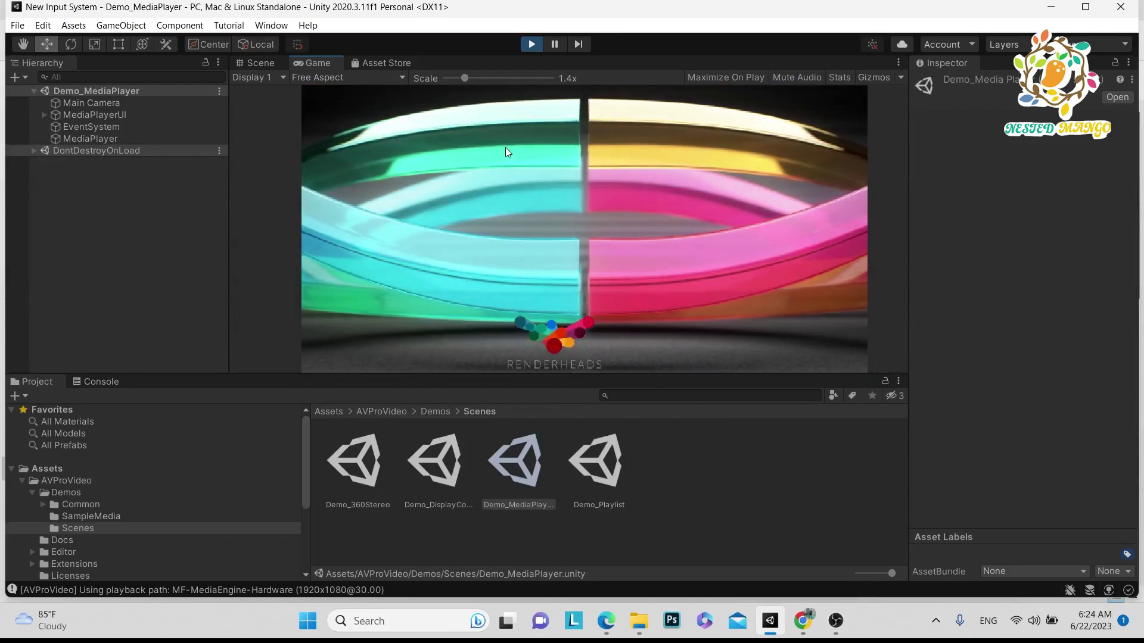
{"action": "left_click", "coordinate": [530, 44]}
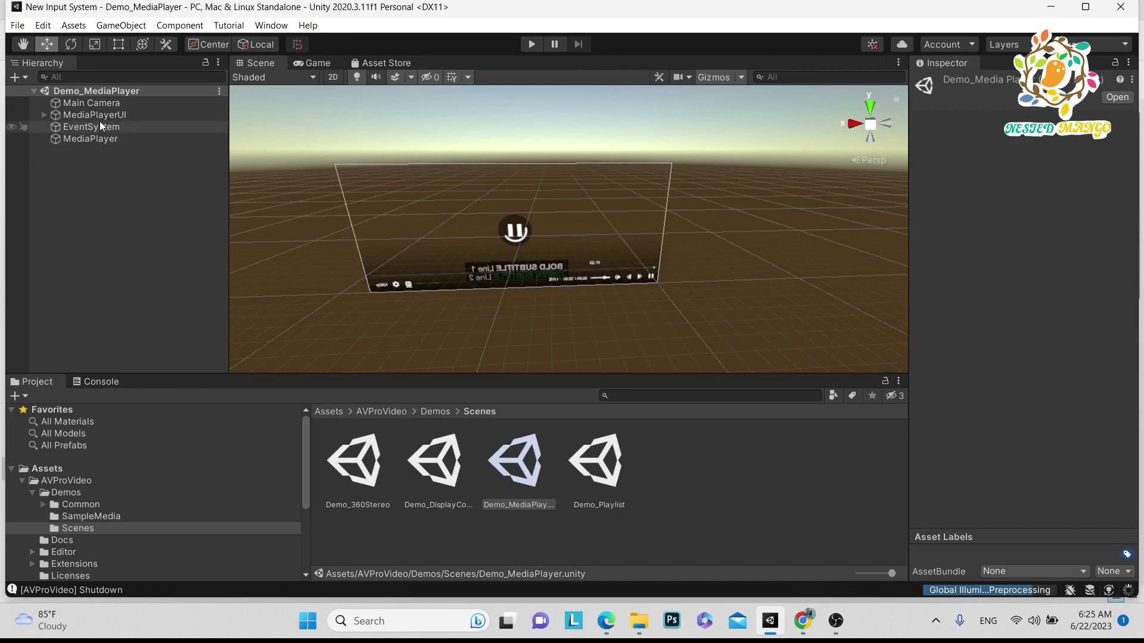
- Inspect the MediaPlayerUI object's components, including the Media Player UI script's options, keyboard controls and UI component references
{"action": "left_click", "coordinate": [98, 115]}
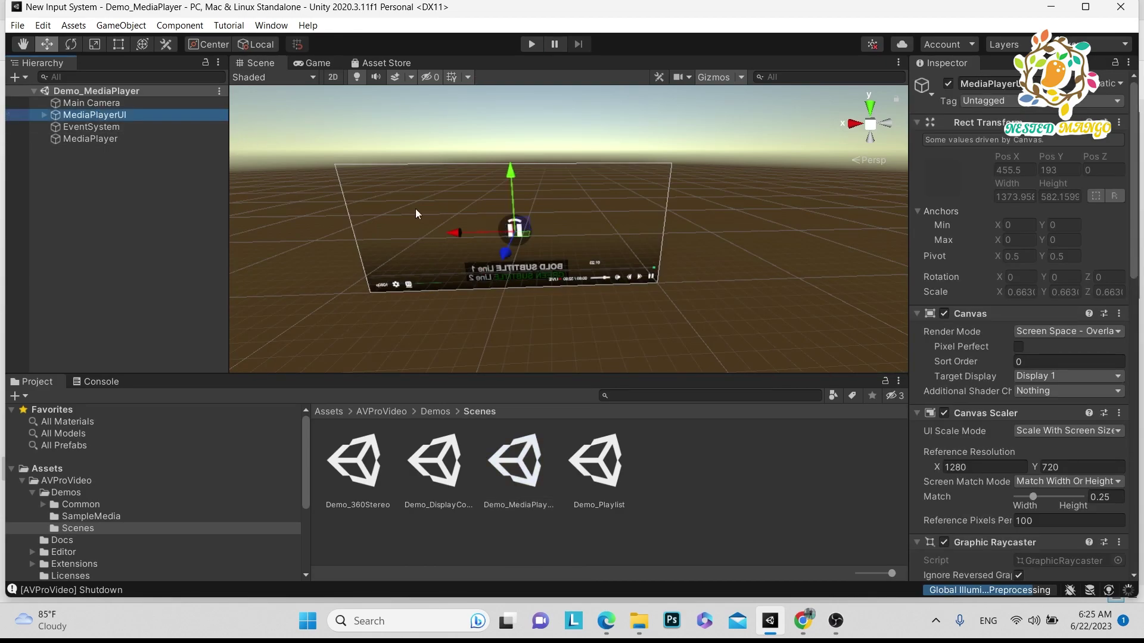
{"action": "scroll", "coordinate": [1082, 308], "scroll_direction": "down", "scroll_amount": 10}
{"action": "scroll", "coordinate": [928, 242], "scroll_direction": "up", "scroll_amount": 3}
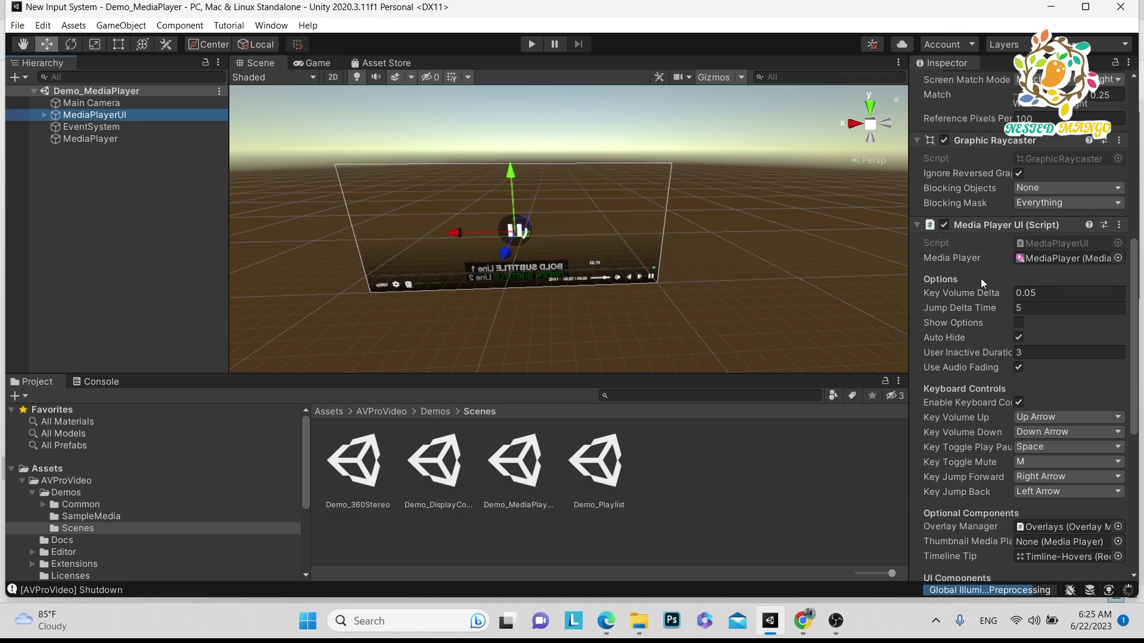
{"action": "scroll", "coordinate": [981, 277], "scroll_direction": "down", "scroll_amount": 6}
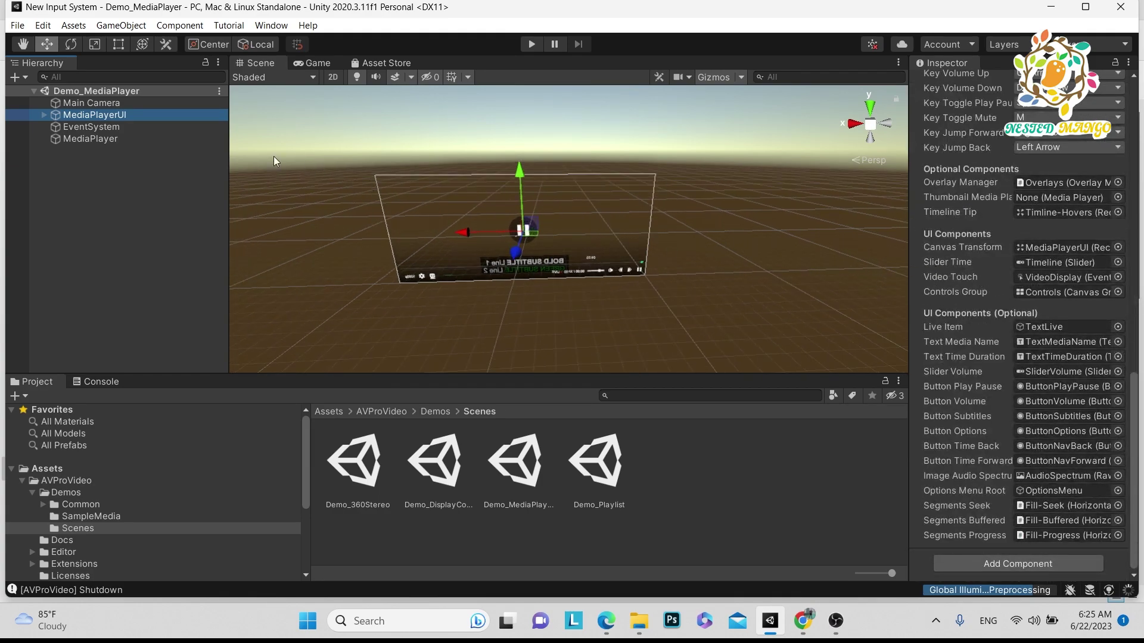
- Inspect the MediaPlayer object's audio components, return to MediaPlayerUI, expand its children and select Video
{"action": "left_click", "coordinate": [144, 140]}
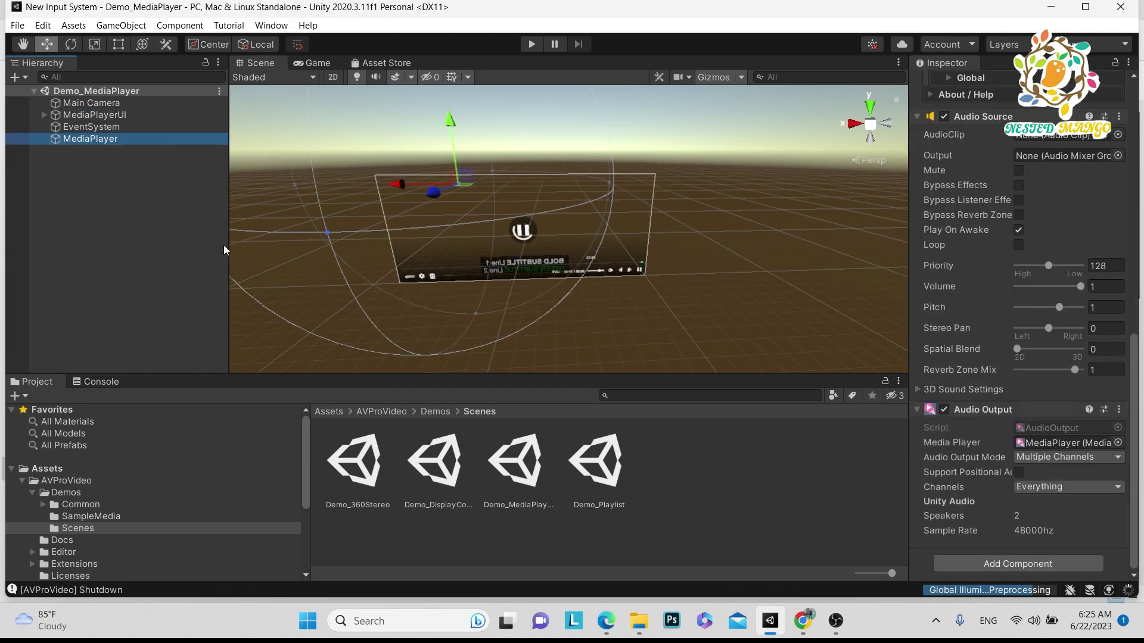
{"action": "left_click", "coordinate": [100, 117]}
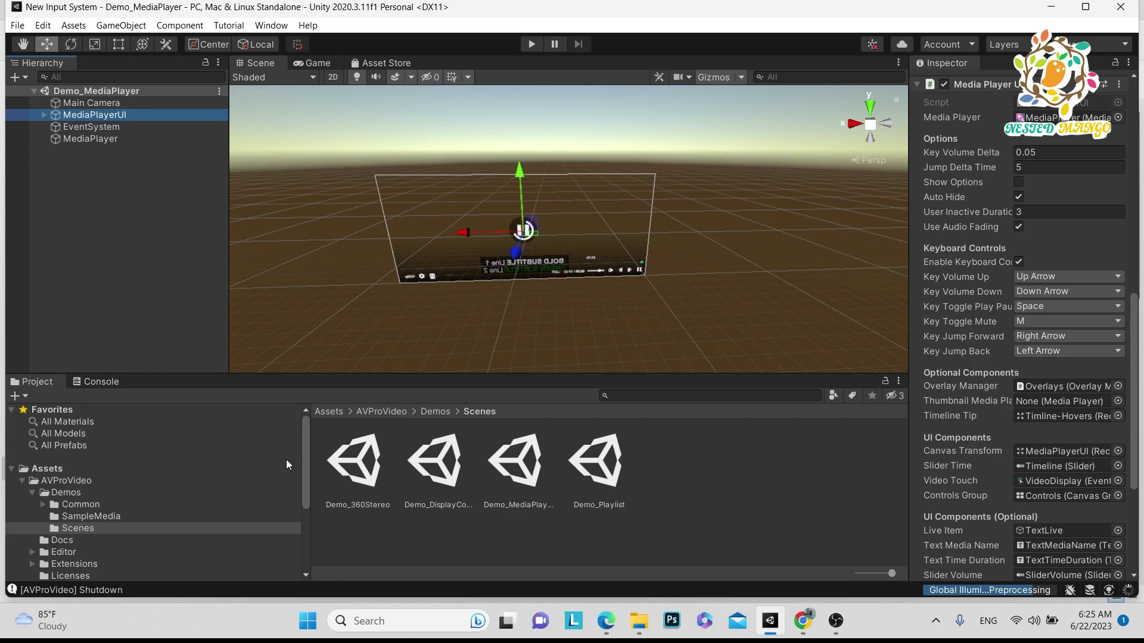
{"action": "left_click", "coordinate": [44, 119]}
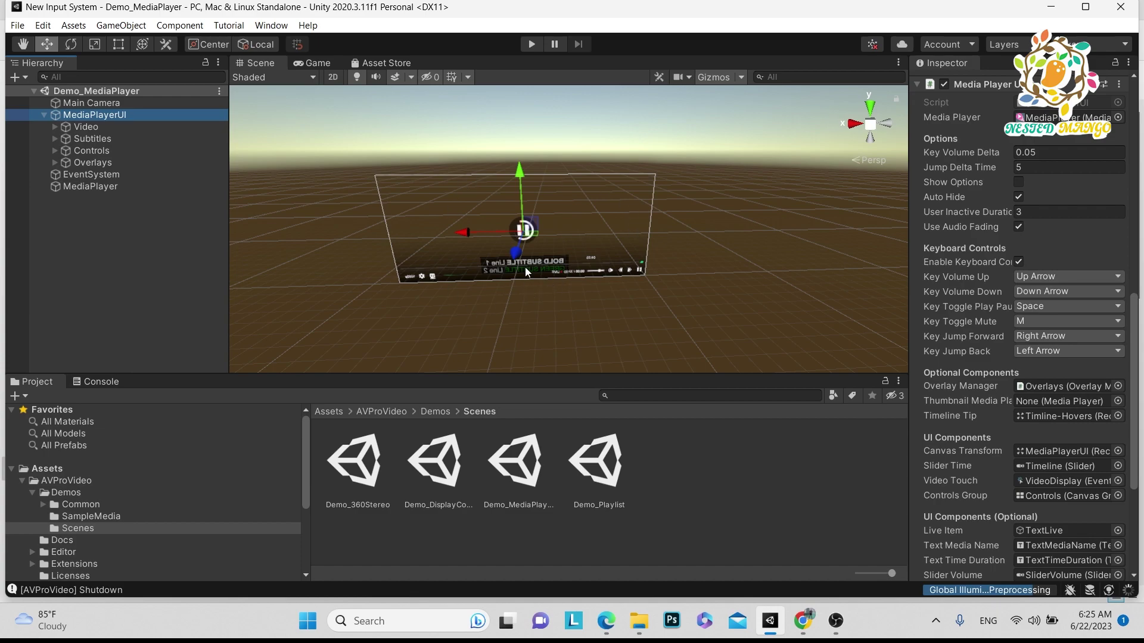
{"action": "left_click", "coordinate": [109, 131]}
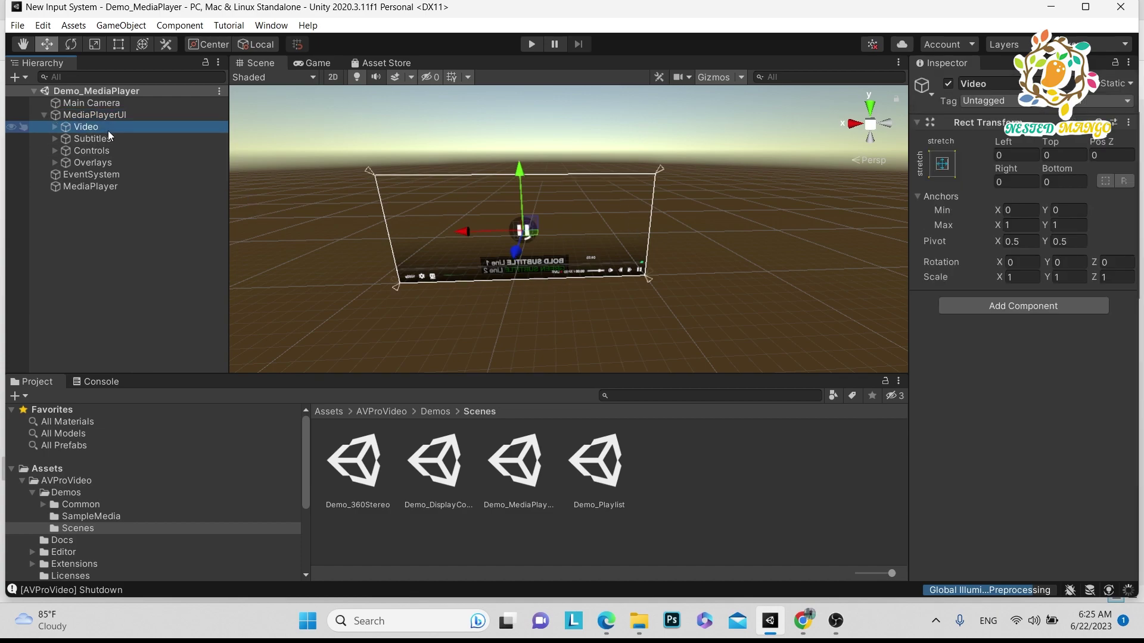
- Expand Video and look through the Subtitles, Controls, Overlays and MediaPlayer objects, ending with MediaPlayerUI's UI component references
{"action": "left_click", "coordinate": [54, 126]}
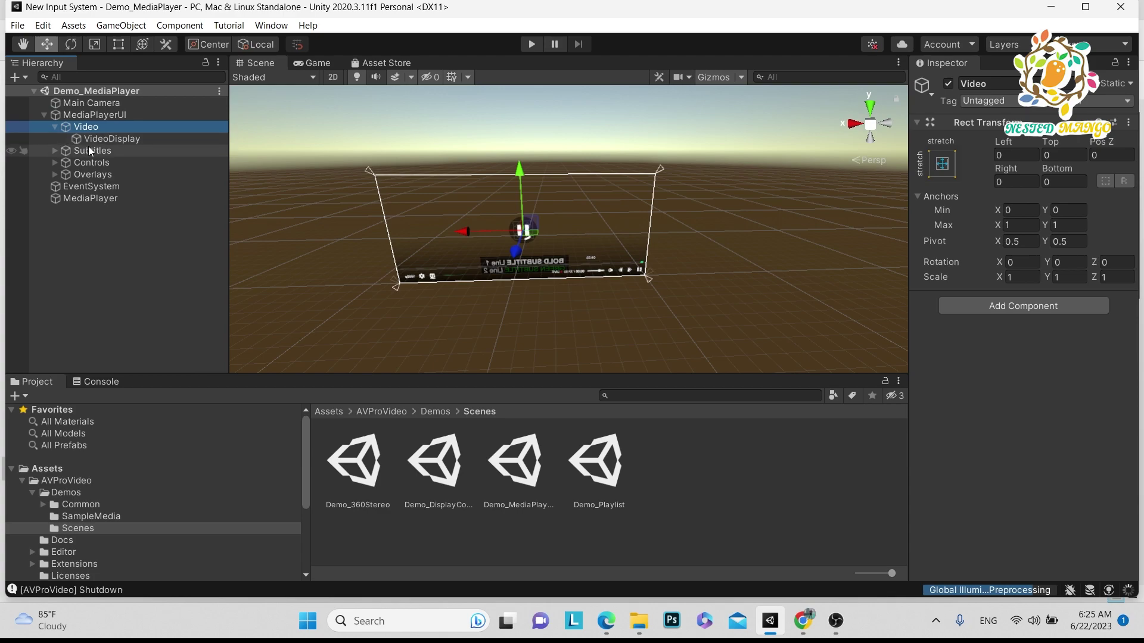
{"action": "left_click", "coordinate": [87, 147]}
{"action": "left_click", "coordinate": [89, 141]}
{"action": "left_click", "coordinate": [92, 150]}
{"action": "left_click", "coordinate": [90, 162]}
{"action": "left_click", "coordinate": [87, 174]}
{"action": "left_click", "coordinate": [81, 199]}
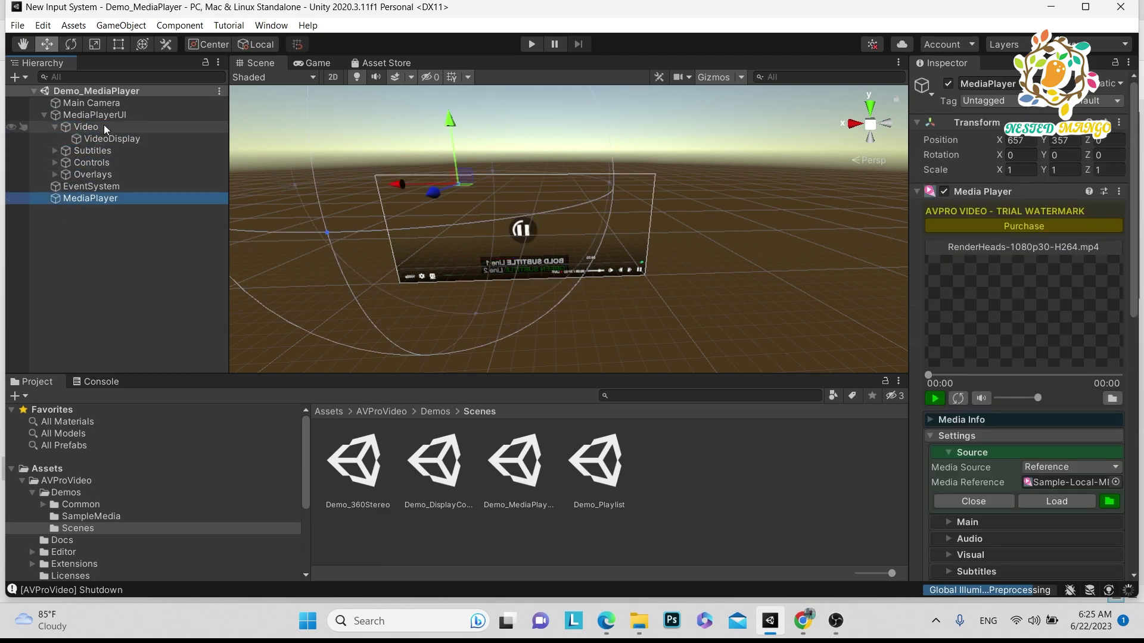
{"action": "left_click", "coordinate": [96, 115]}
{"action": "scroll", "coordinate": [1071, 425], "scroll_direction": "down", "scroll_amount": 15}
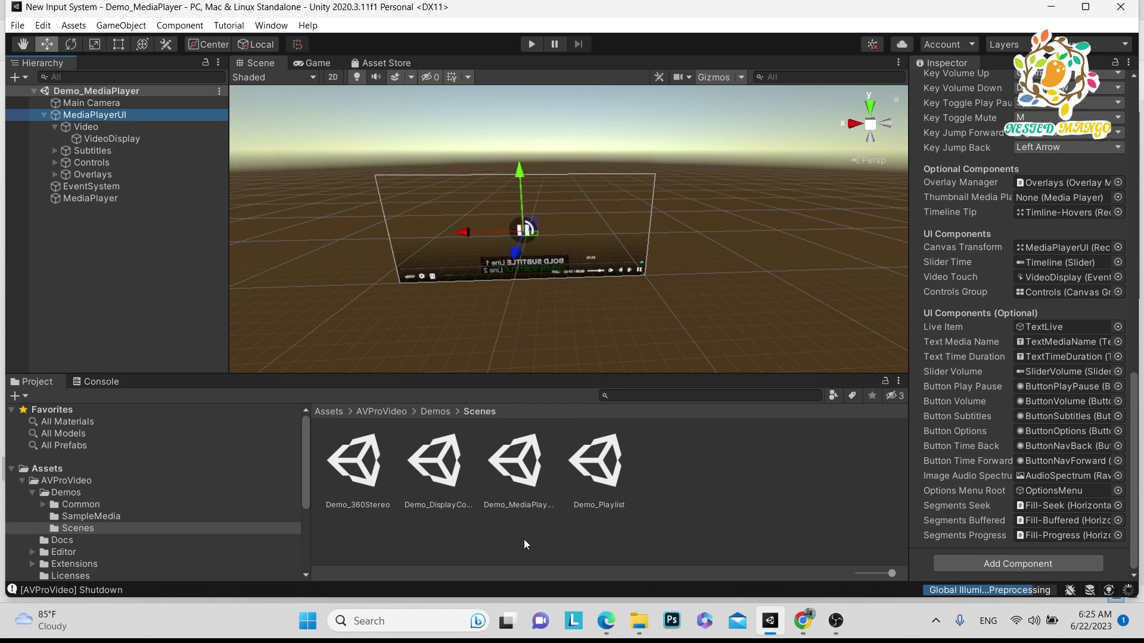
- Open the Demo_360Stereo scene, bring its sphere into view and inspect the MediaPlayer object's Media Player settings
{"action": "double_click", "coordinate": [342, 466]}
{"action": "mouse_move", "coordinate": [595, 267]}
{"action": "left_mouse_down", "text": "alt"}
{"action": "mouse_move", "coordinate": [544, 276]}
{"action": "mouse_move", "coordinate": [731, 266]}
{"action": "mouse_move", "coordinate": [674, 263]}
{"action": "mouse_move", "coordinate": [602, 288]}
{"action": "left_mouse_up", "text": "alt"}
{"action": "scroll", "coordinate": [601, 288], "scroll_direction": "up", "scroll_amount": 3, "text": "alt"}
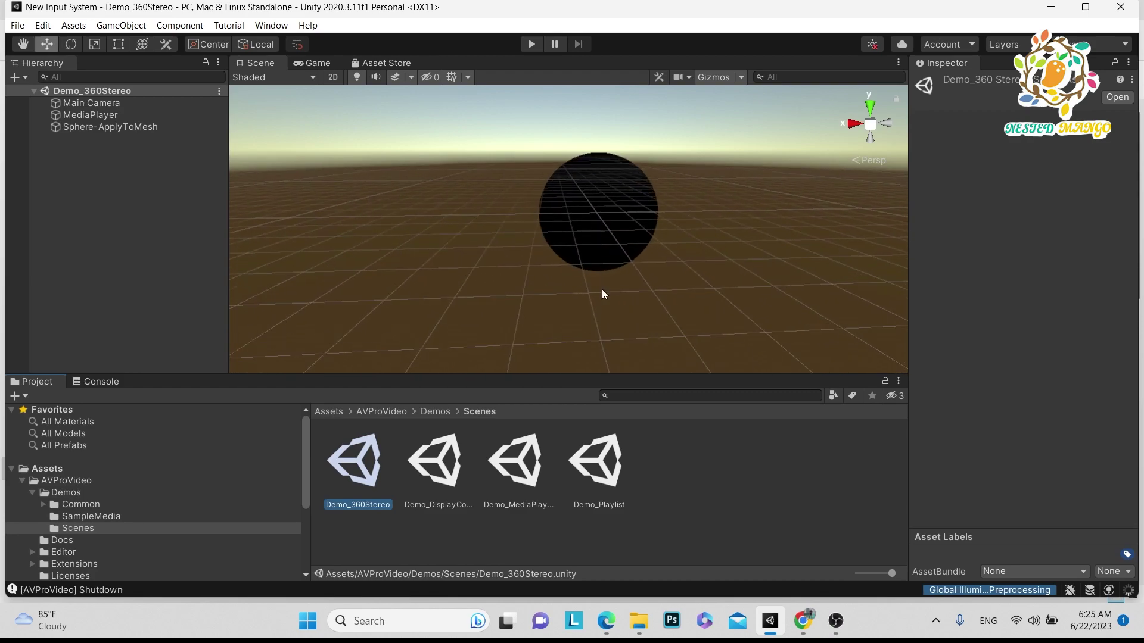
{"action": "left_click", "coordinate": [91, 115]}
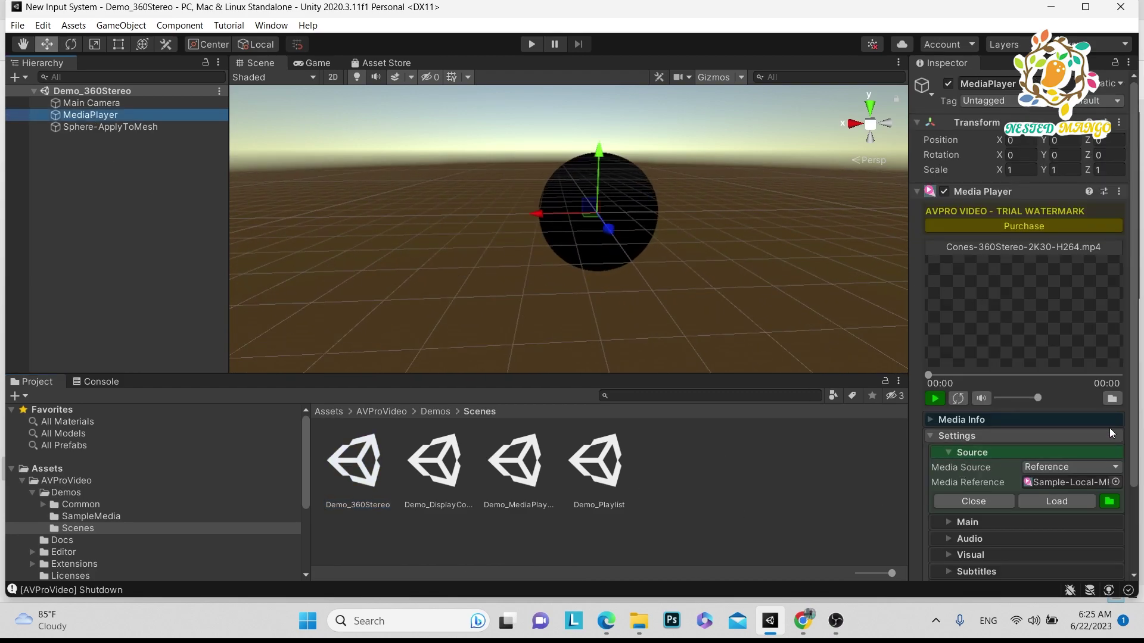
{"action": "scroll", "coordinate": [1100, 398], "scroll_direction": "down", "scroll_amount": 3}
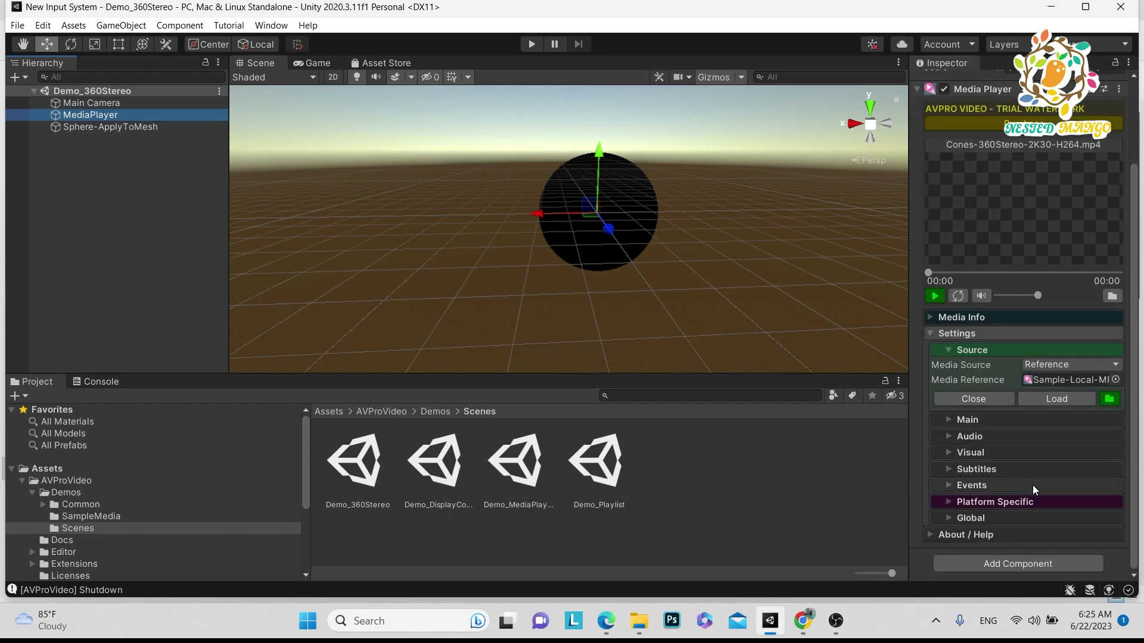
- Inspect Sphere-ApplyToMesh's components, including its Demo-360 material and Apply To Mesh settings, and locate its octahedron sphere mesh in the project
{"action": "left_click", "coordinate": [110, 127]}
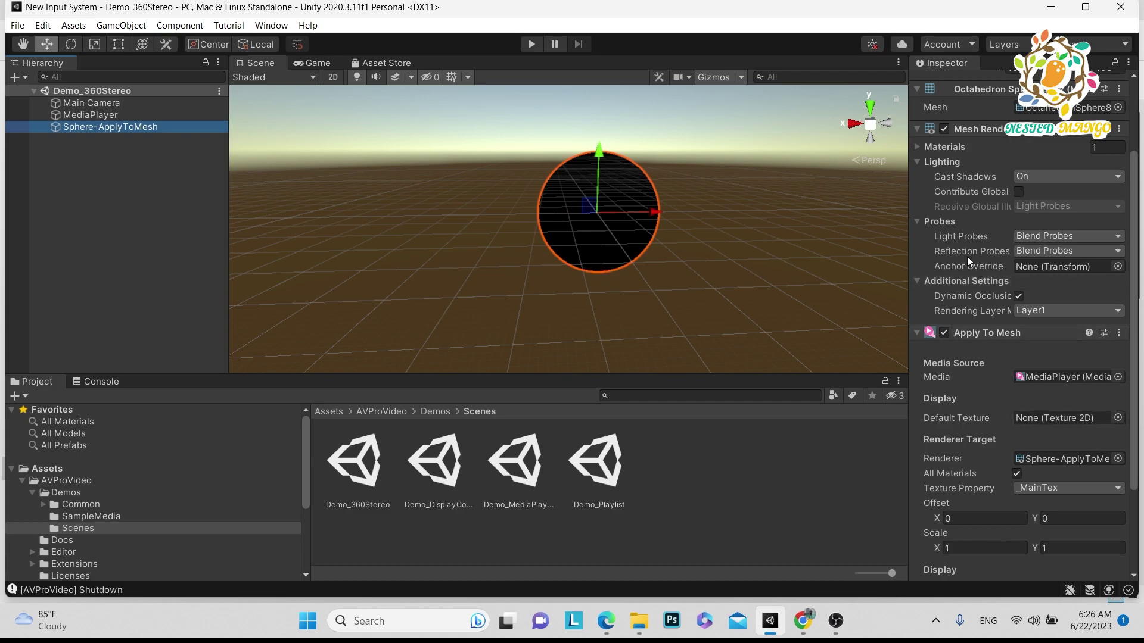
{"action": "scroll", "coordinate": [966, 256], "scroll_direction": "down", "scroll_amount": 5}
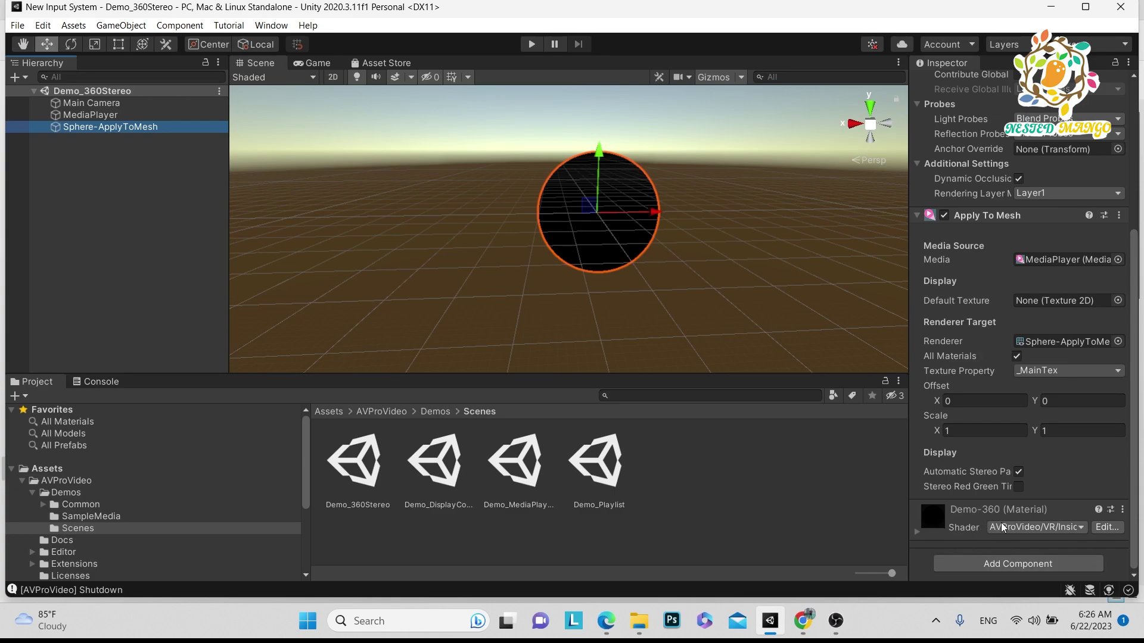
{"action": "left_click", "coordinate": [947, 530]}
{"action": "scroll", "coordinate": [989, 417], "scroll_direction": "up", "scroll_amount": 10}
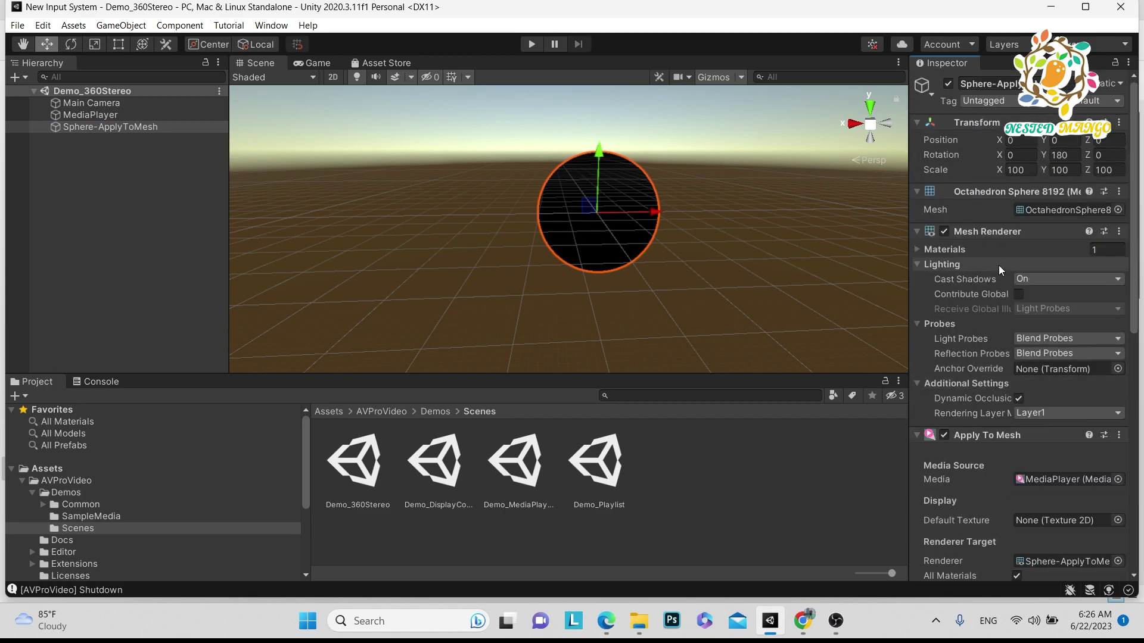
{"action": "left_click", "coordinate": [1051, 210]}
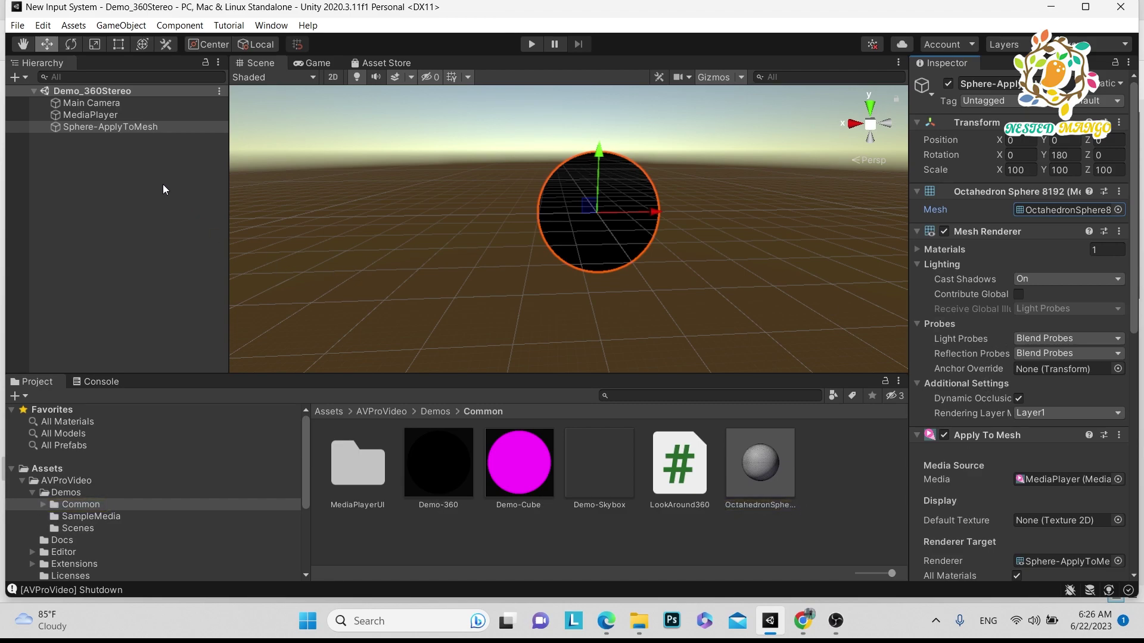
{"action": "left_click", "coordinate": [142, 126]}
{"action": "scroll", "coordinate": [1064, 459], "scroll_direction": "down", "scroll_amount": 10}
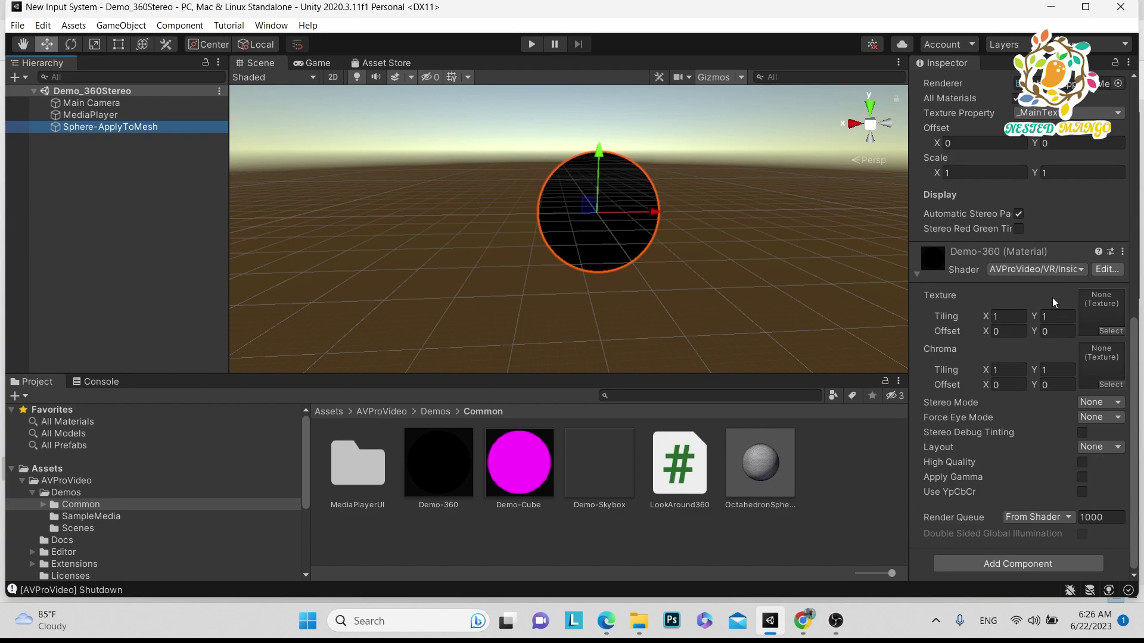
{"action": "scroll", "coordinate": [1053, 302], "scroll_direction": "up", "scroll_amount": 8}
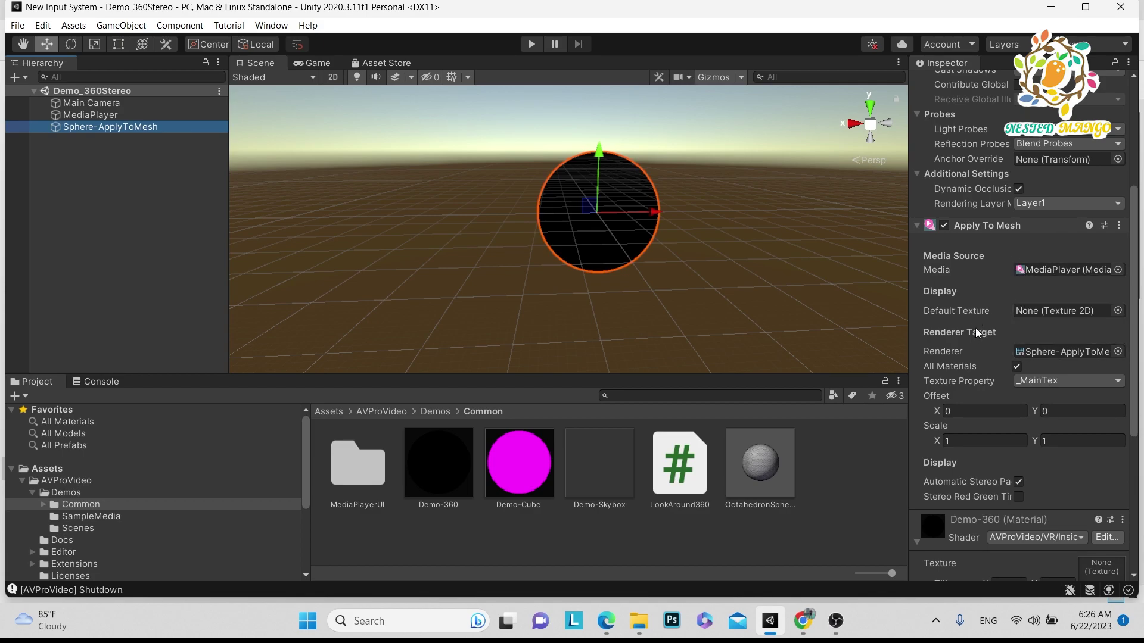
- Run the 360 stereo scene to preview the video, inspect the Main Camera's components, run it again and stop playback
{"action": "left_click", "coordinate": [531, 44]}
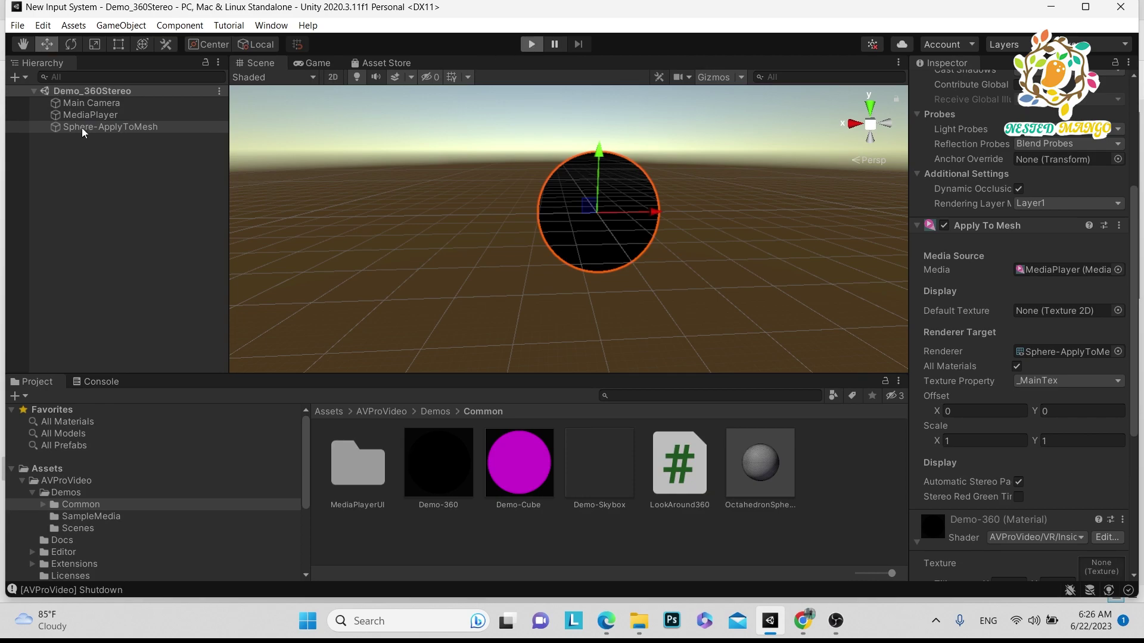
{"action": "left_click", "coordinate": [532, 45]}
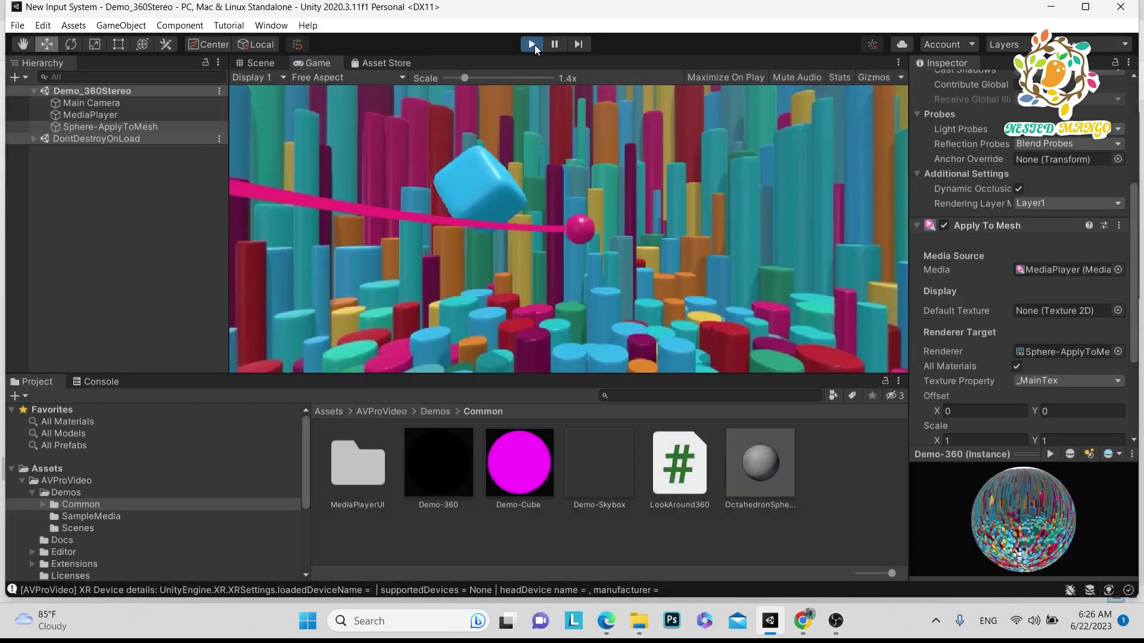
{"action": "left_click", "coordinate": [532, 44]}
{"action": "left_click", "coordinate": [93, 103]}
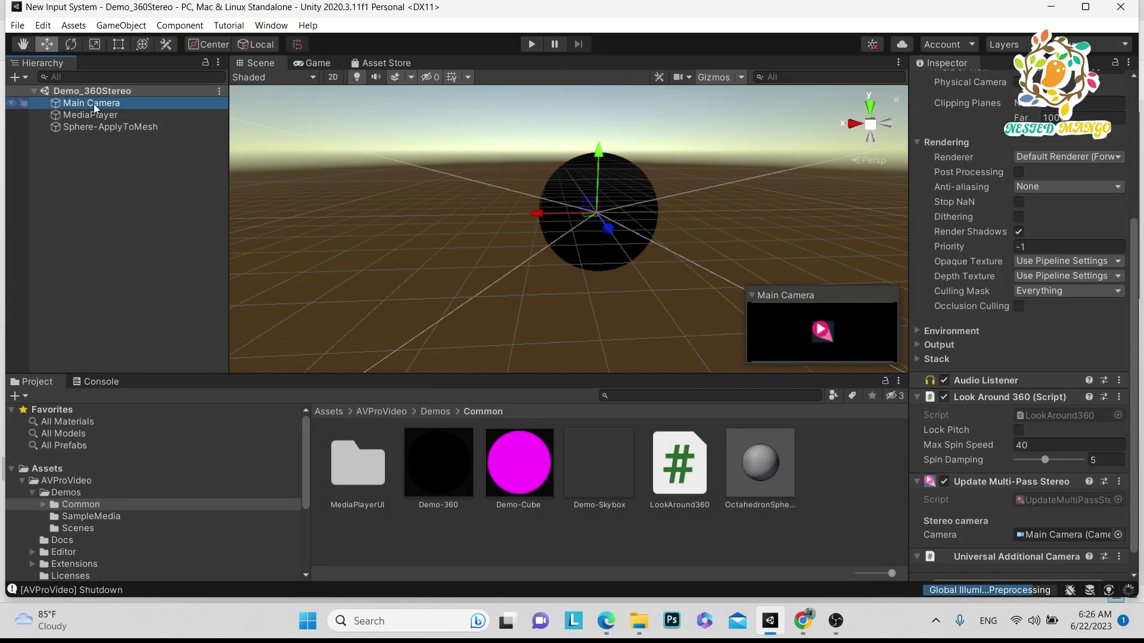
{"action": "left_click", "coordinate": [536, 43]}
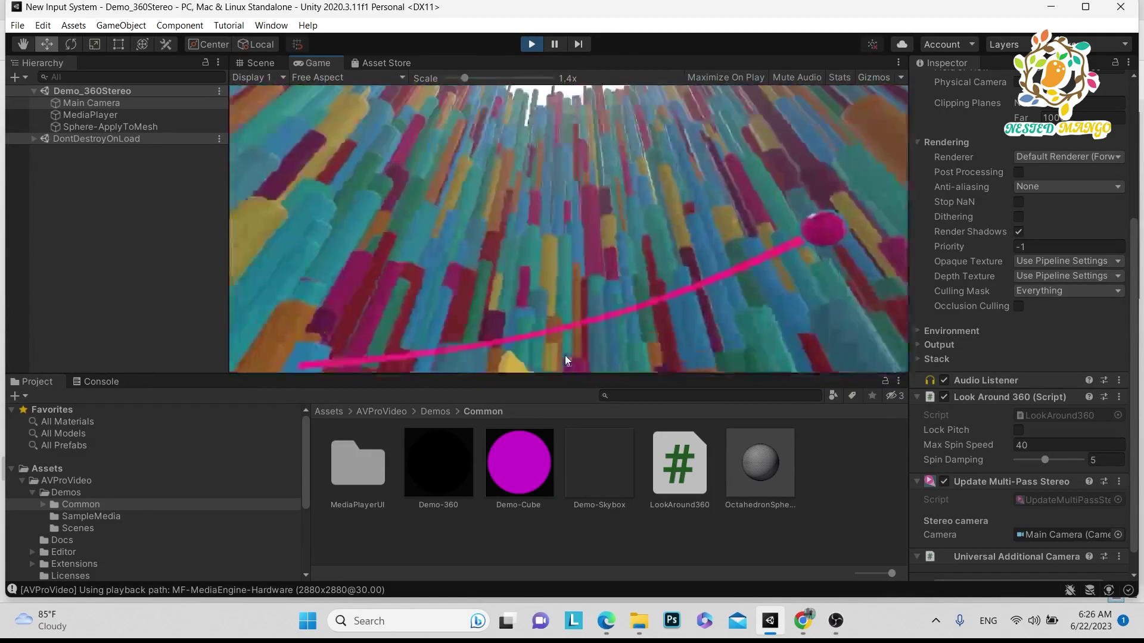
{"action": "left_click", "coordinate": [532, 44]}
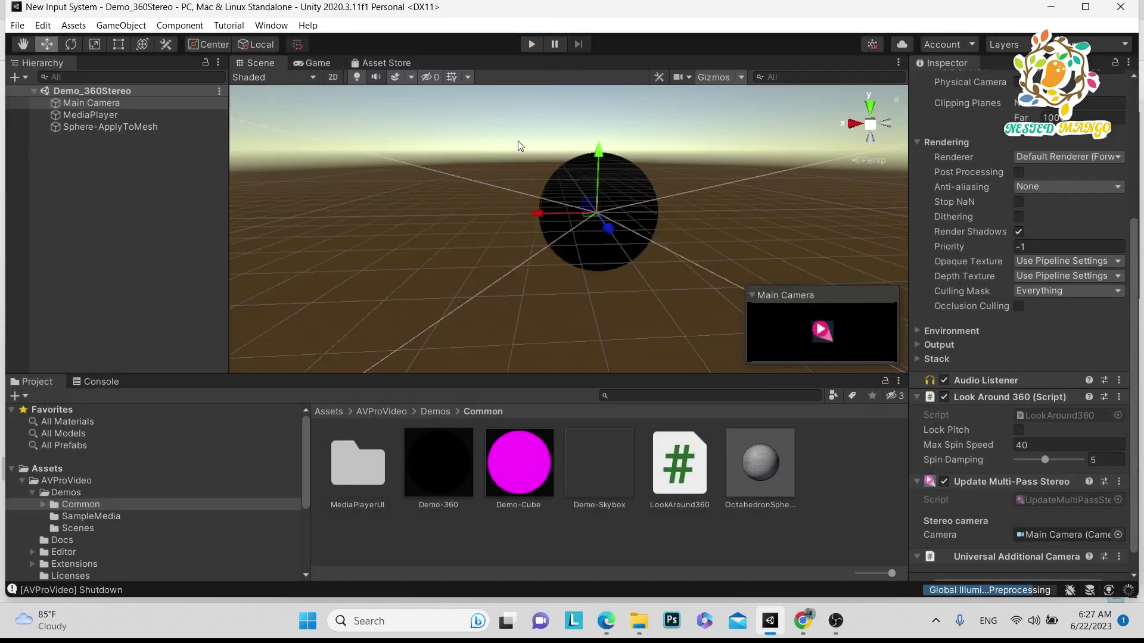
{"action": "scroll", "coordinate": [964, 270], "scroll_direction": "up", "scroll_amount": 5}
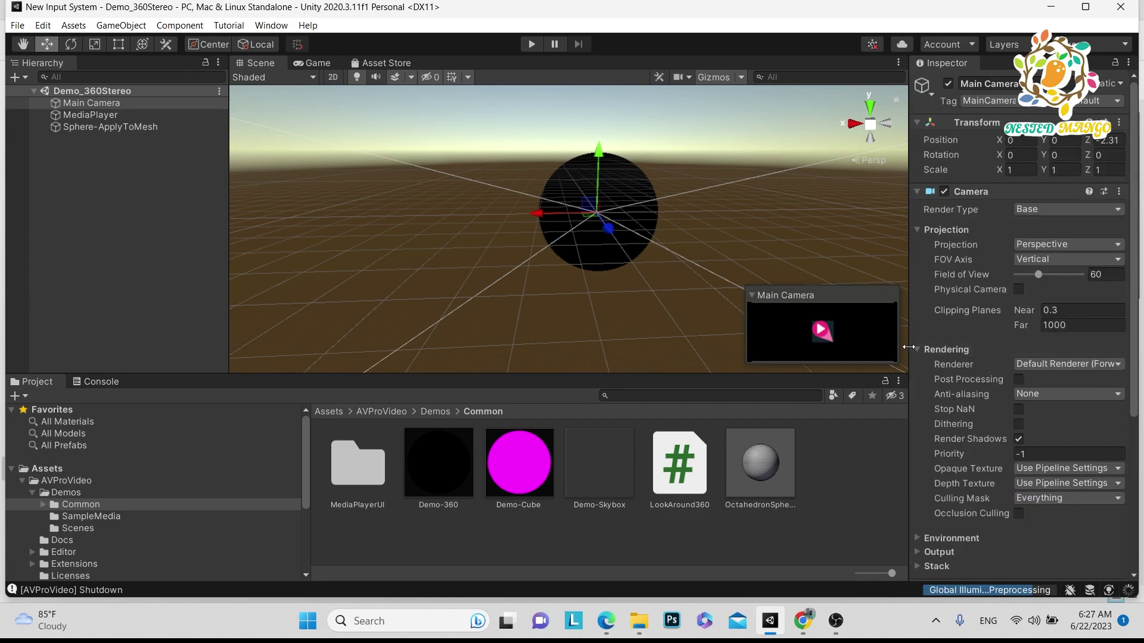
- Set the MediaPlayer's Video Mapping to Equi Rectangular 180 in its visual settings
{"action": "left_click", "coordinate": [90, 115]}
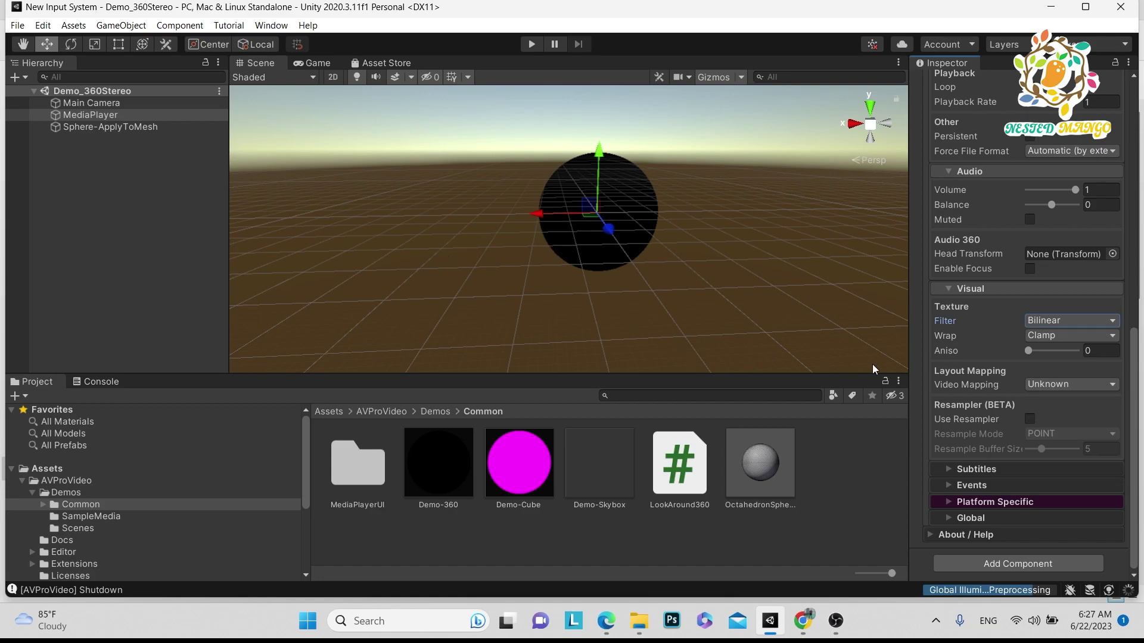
{"action": "scroll", "coordinate": [1053, 267], "scroll_direction": "up", "scroll_amount": 5}
{"action": "scroll", "coordinate": [1007, 409], "scroll_direction": "down", "scroll_amount": 5}
{"action": "left_click", "coordinate": [1041, 385]}
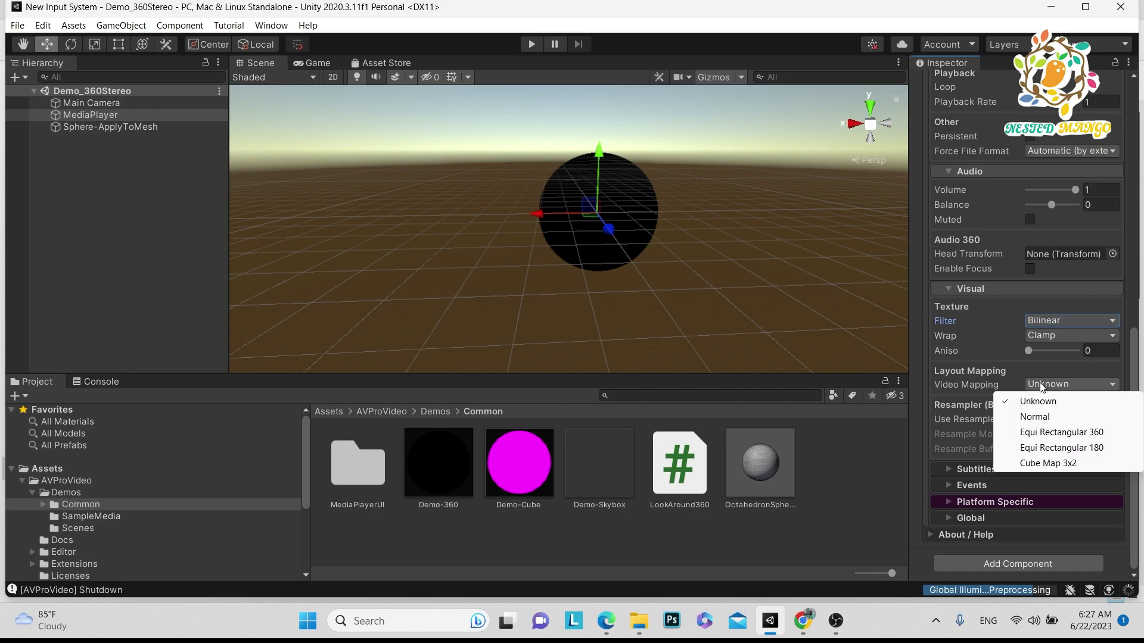
{"action": "left_click", "coordinate": [1058, 448]}
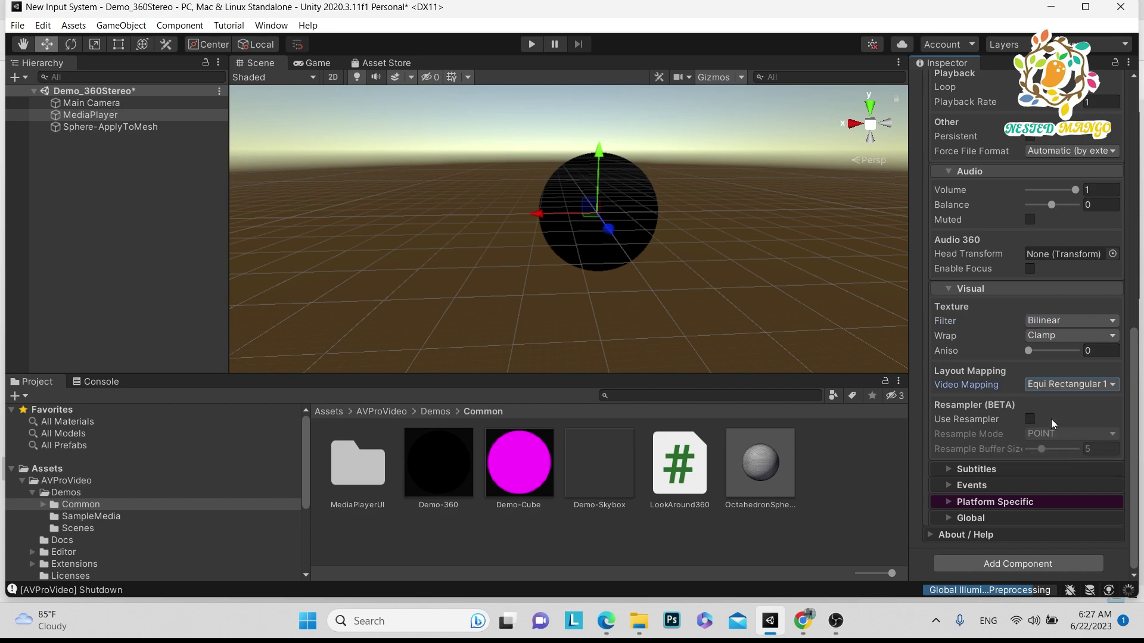
- Run the scene to preview the video with the changed mapping, stop it and review the MediaPlayer's texture Wrap options
{"action": "left_click", "coordinate": [531, 44]}
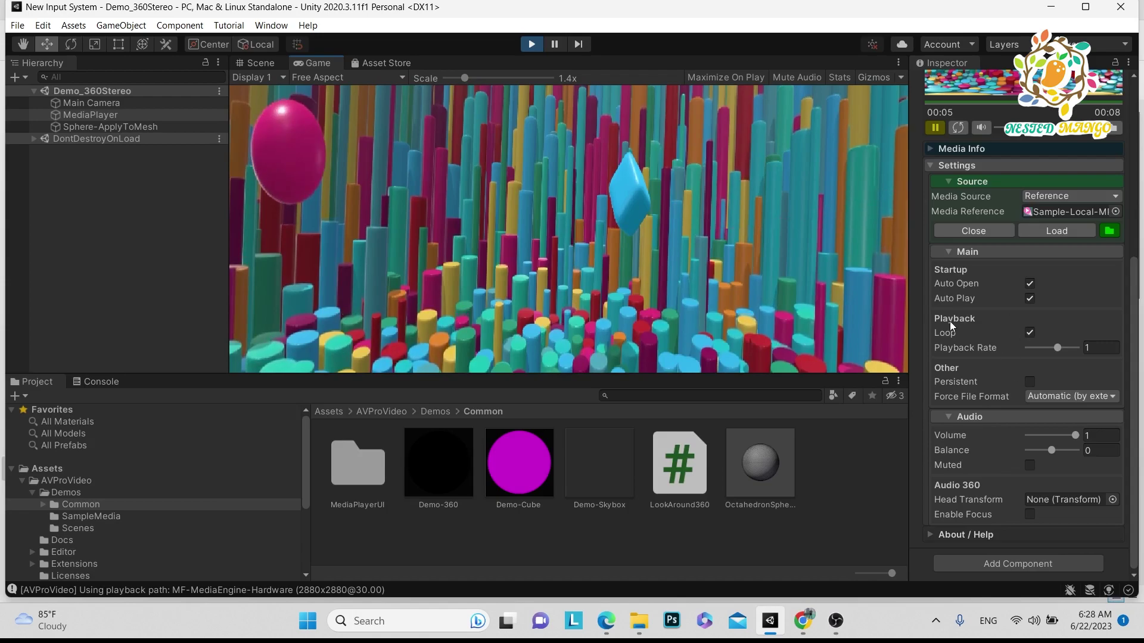
{"action": "left_click", "coordinate": [531, 44]}
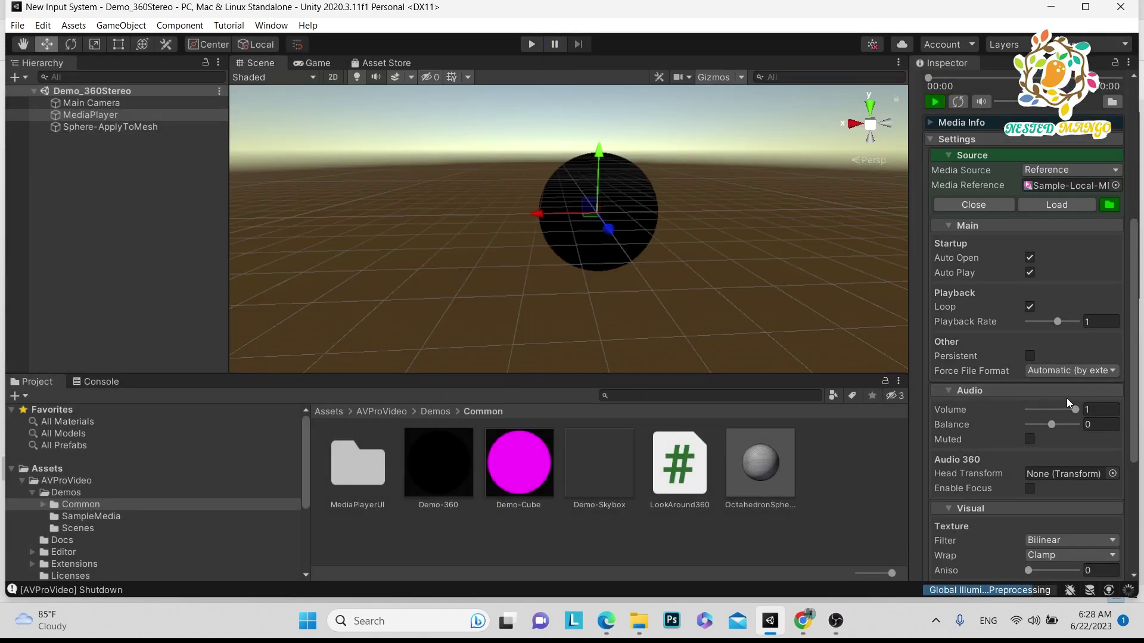
{"action": "scroll", "coordinate": [1013, 364], "scroll_direction": "down", "scroll_amount": 5}
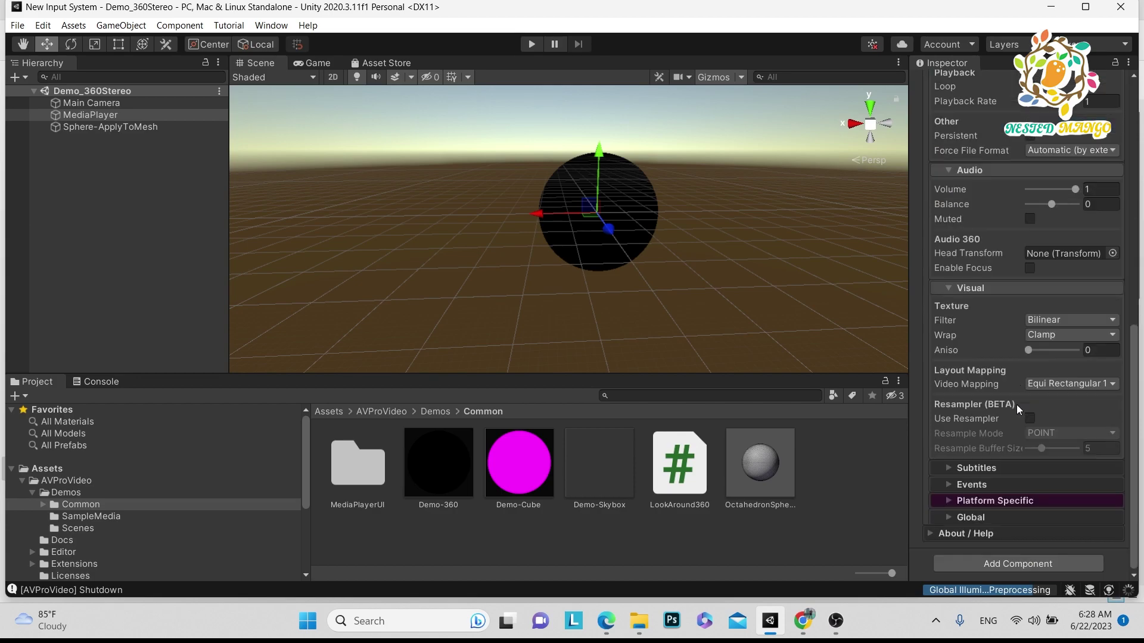
{"action": "left_click", "coordinate": [1061, 336]}
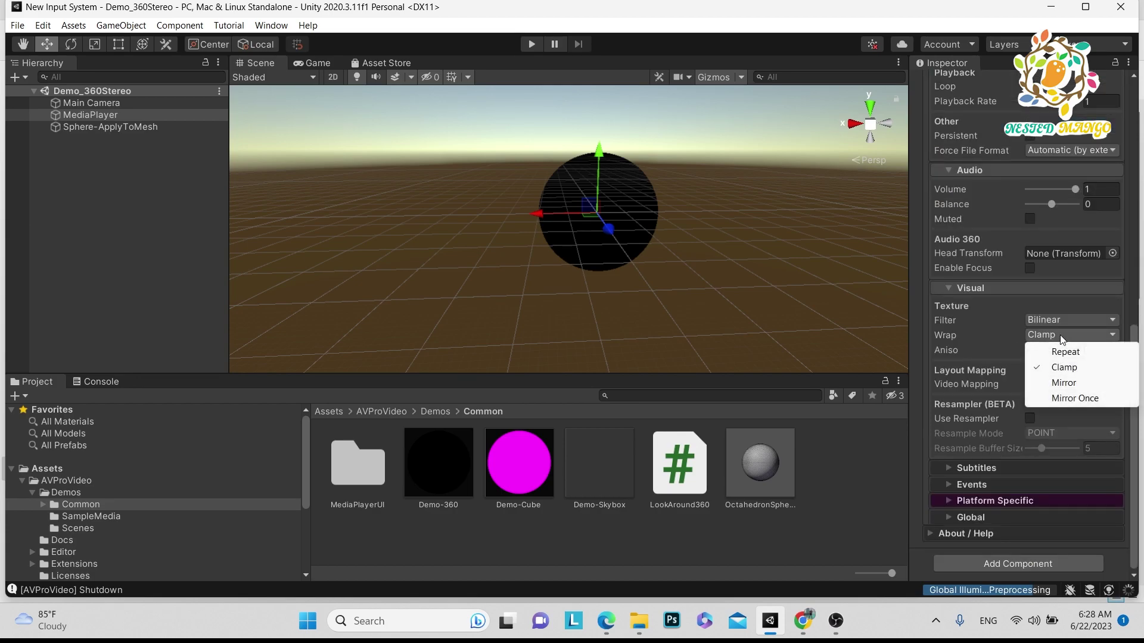
{"action": "left_click", "coordinate": [963, 329]}
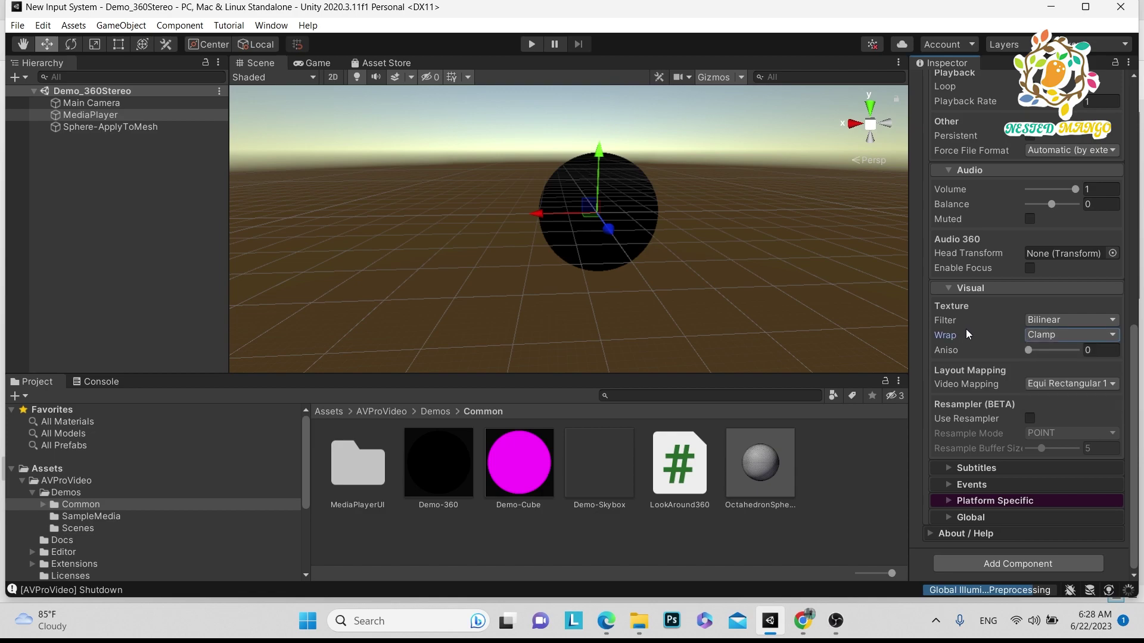
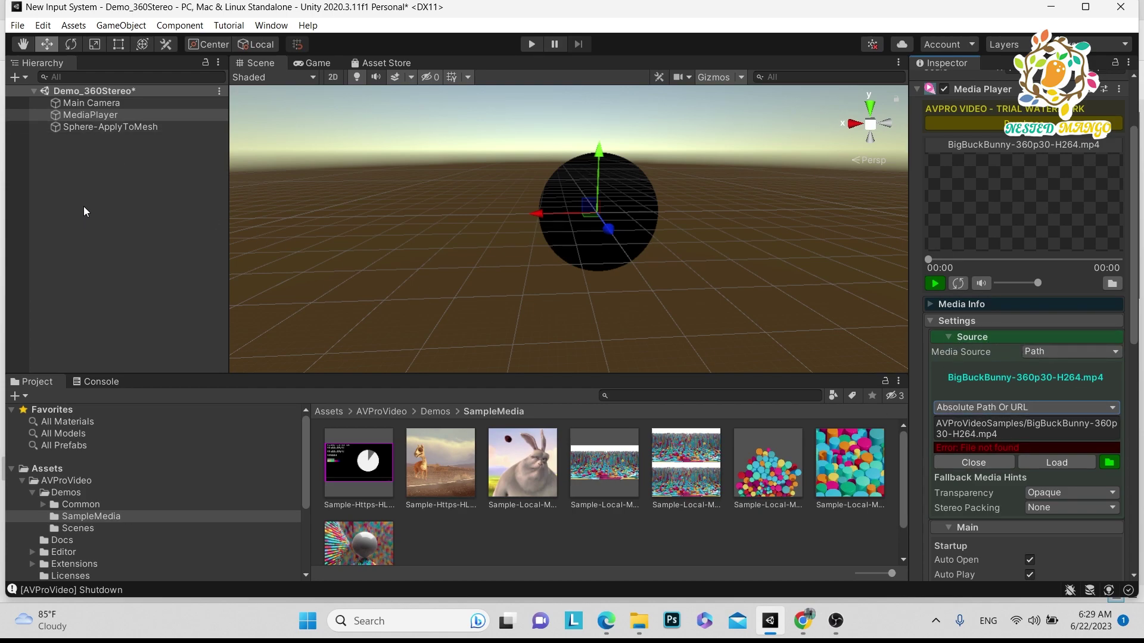
- Highlight the MediaPlayer's media path, switch to Chrome and search for "Avpro change url from remot" in a new tab
{"action": "left_click", "coordinate": [1023, 435]}
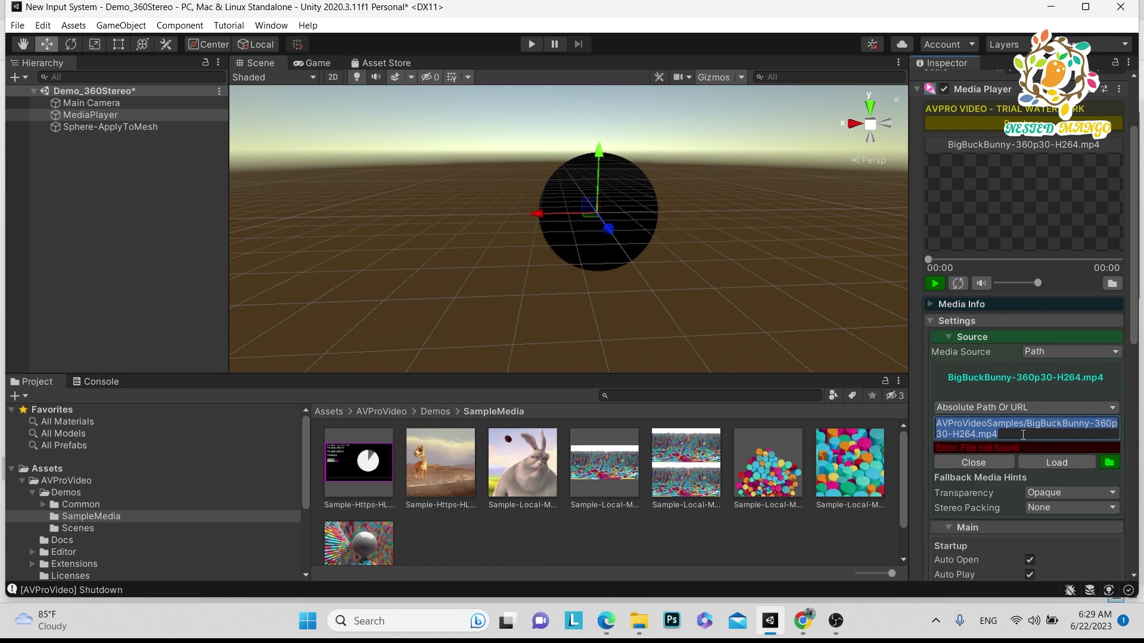
{"action": "left_click_drag", "start_coordinate": [1029, 430], "coordinate": [911, 416]}
{"action": "left_click", "coordinate": [802, 621]}
{"action": "key", "text": "ctrl+t"}
{"action": "left_click", "coordinate": [468, 305]}
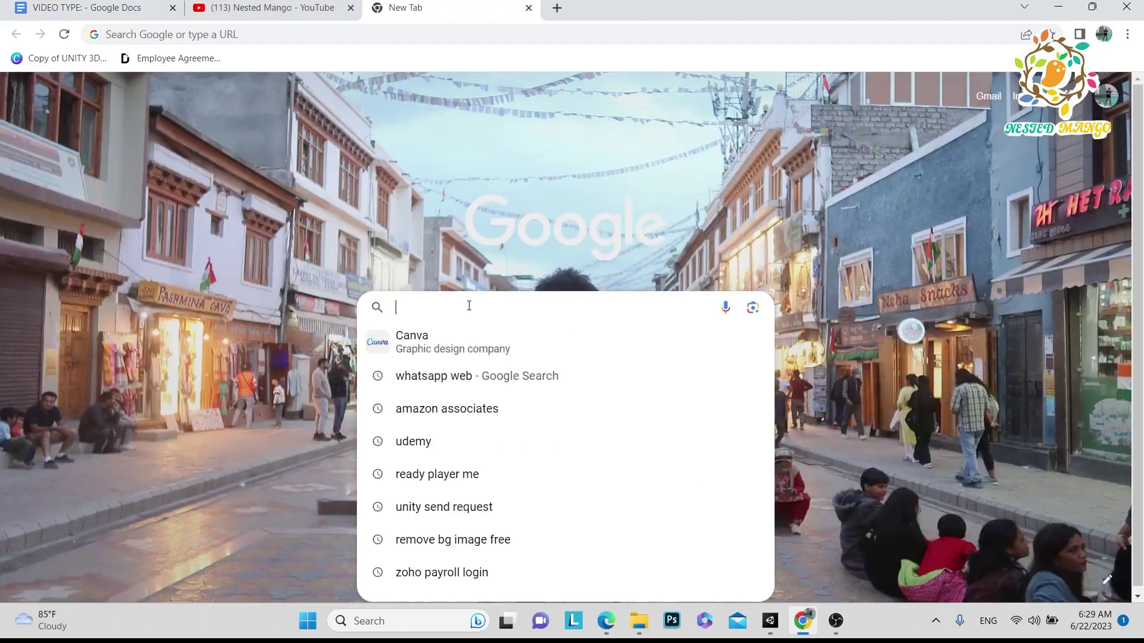
{"action": "type", "text": "Avpro change "}
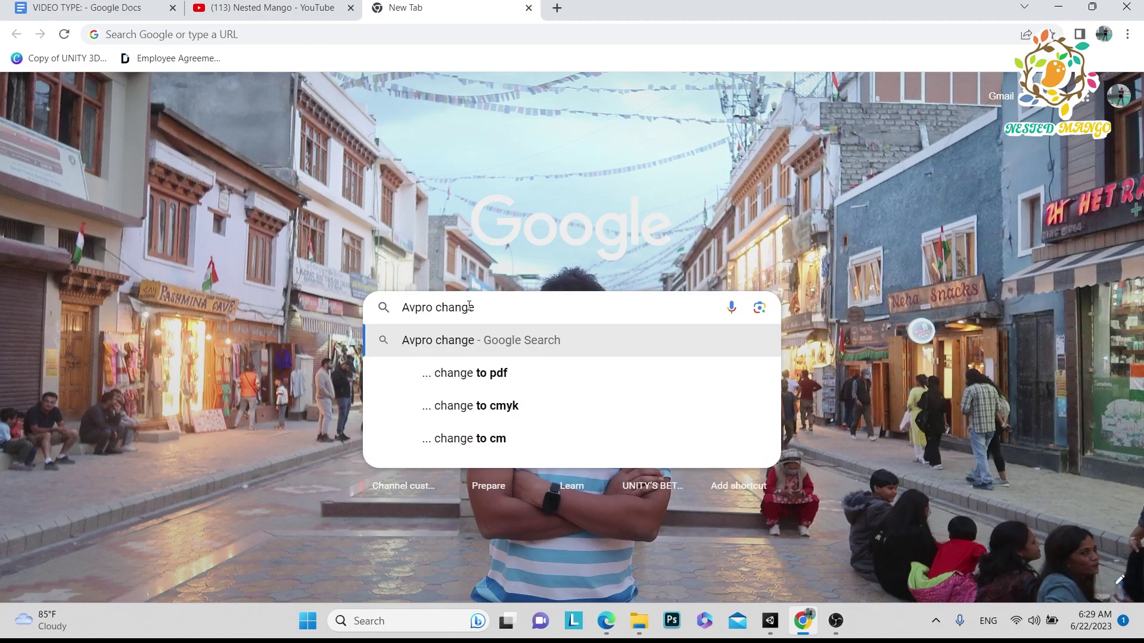
{"action": "type", "text": "url from remo"}
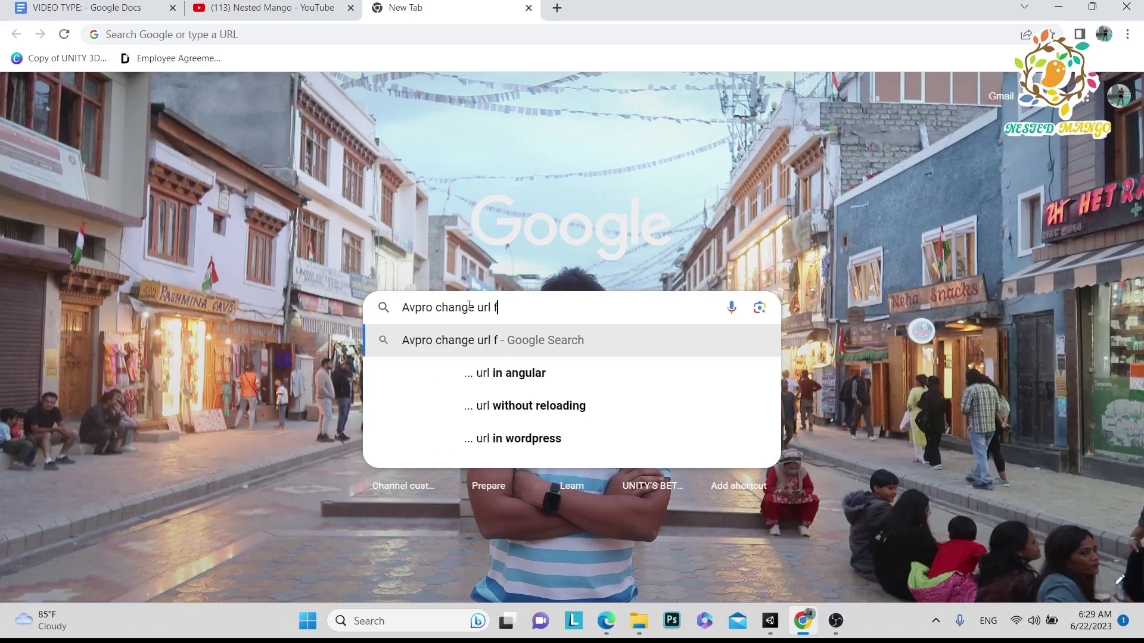
{"action": "type", "text": "t"}
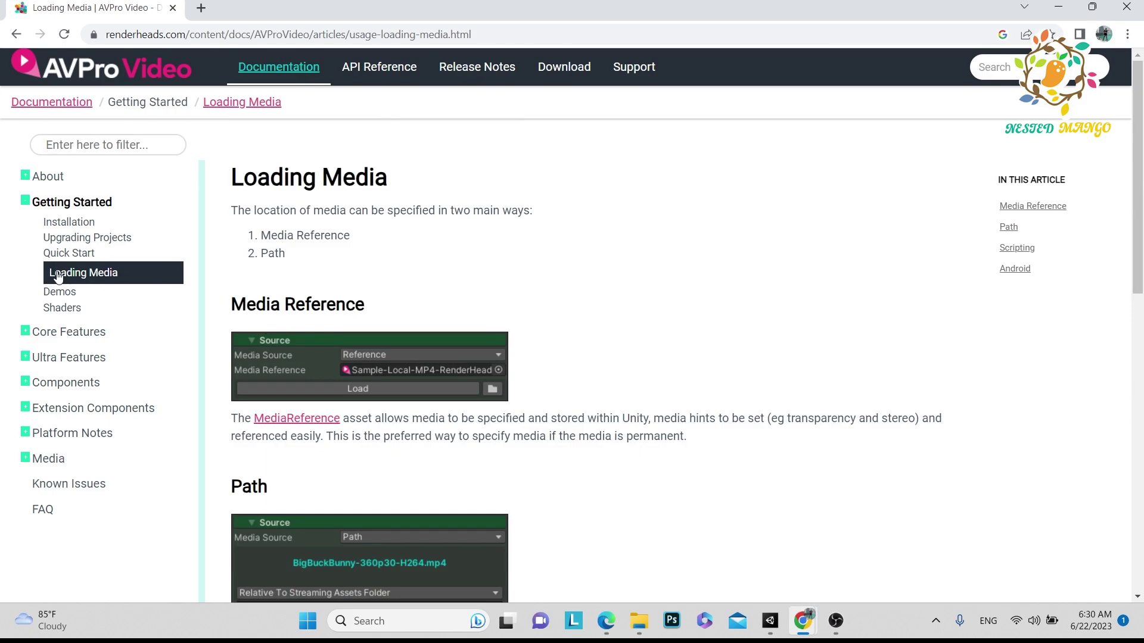
- Read the Scripting examples on the AVPro Video Loading Media page, focusing on opening a media URL via a path
{"action": "scroll", "coordinate": [384, 310], "scroll_direction": "down", "scroll_amount": 3}
{"action": "scroll", "coordinate": [411, 312], "scroll_direction": "down", "scroll_amount": 8}
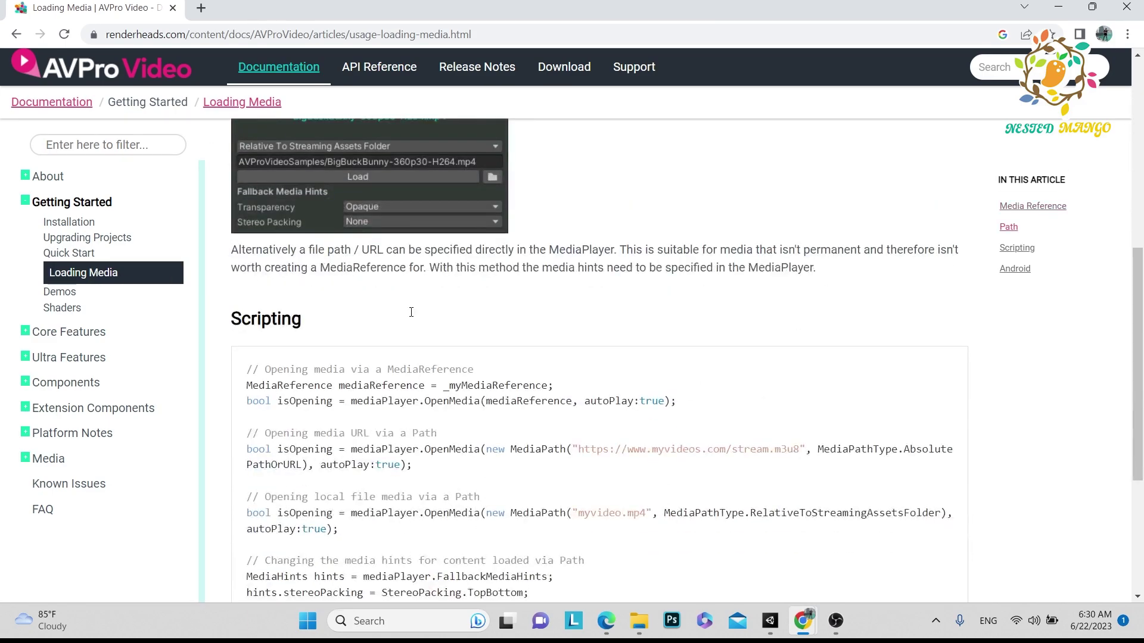
{"action": "left_click_drag", "start_coordinate": [244, 208], "coordinate": [400, 241]}
{"action": "left_click", "coordinate": [459, 250]}
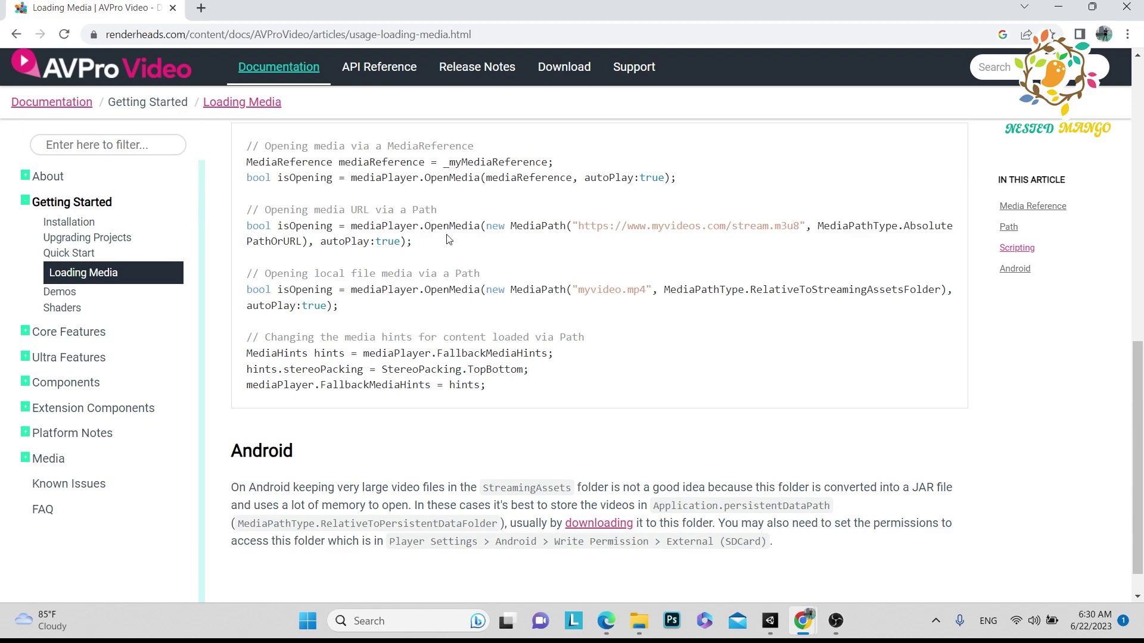
{"action": "scroll", "coordinate": [452, 240], "scroll_direction": "up", "scroll_amount": 3}
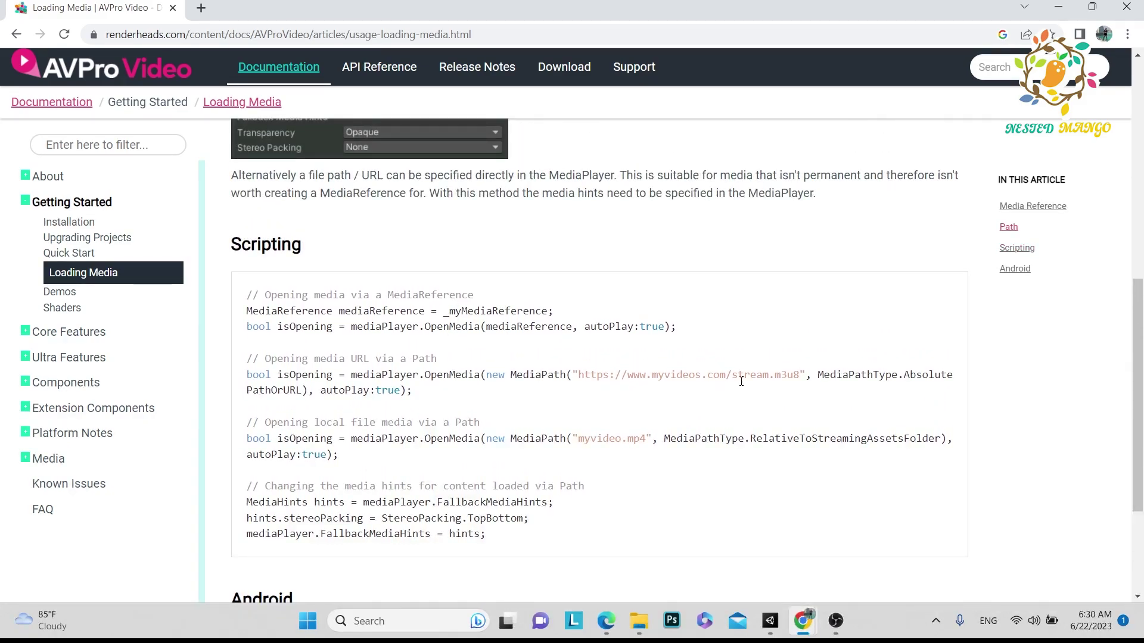
- Highlight the "Opening media URL via a Path" code example on the Loading Media page and enlarge the page for reading
{"action": "left_click_drag", "start_coordinate": [794, 377], "coordinate": [577, 375]}
{"action": "left_click_drag", "start_coordinate": [411, 374], "coordinate": [355, 359]}
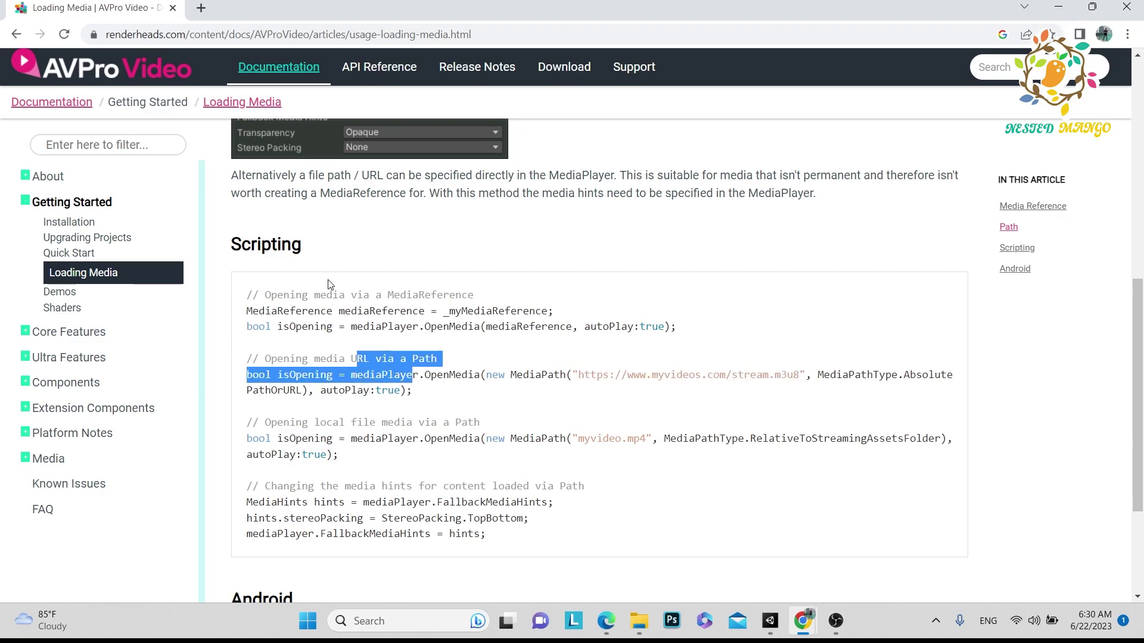
{"action": "left_click", "coordinate": [404, 388]}
{"action": "left_click_drag", "start_coordinate": [545, 375], "coordinate": [533, 402]}
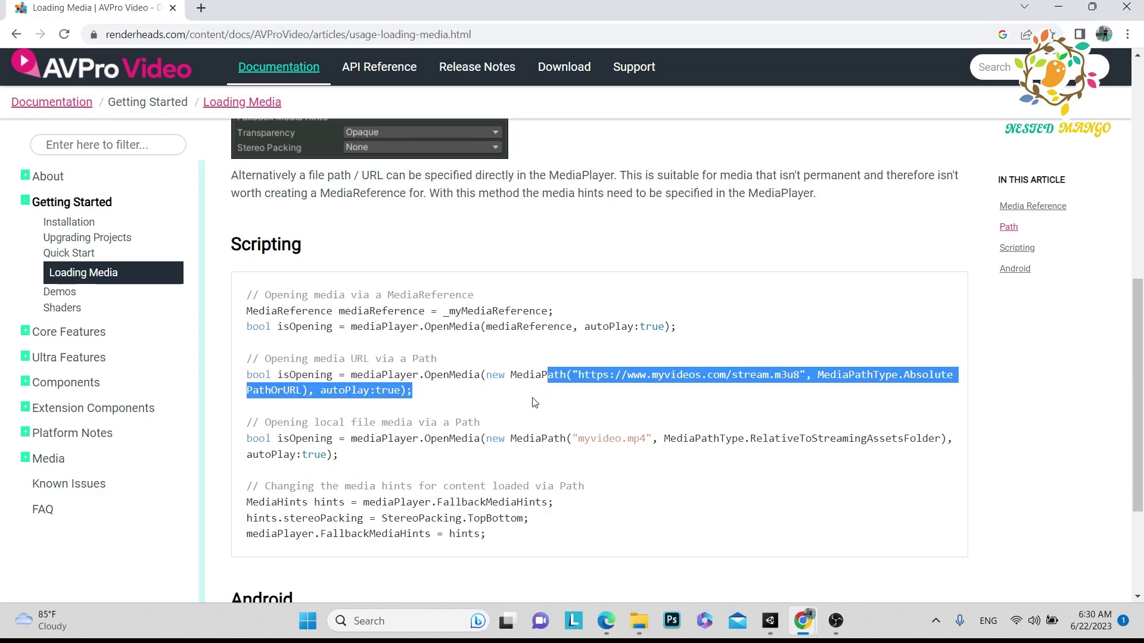
{"action": "left_click", "coordinate": [532, 402]}
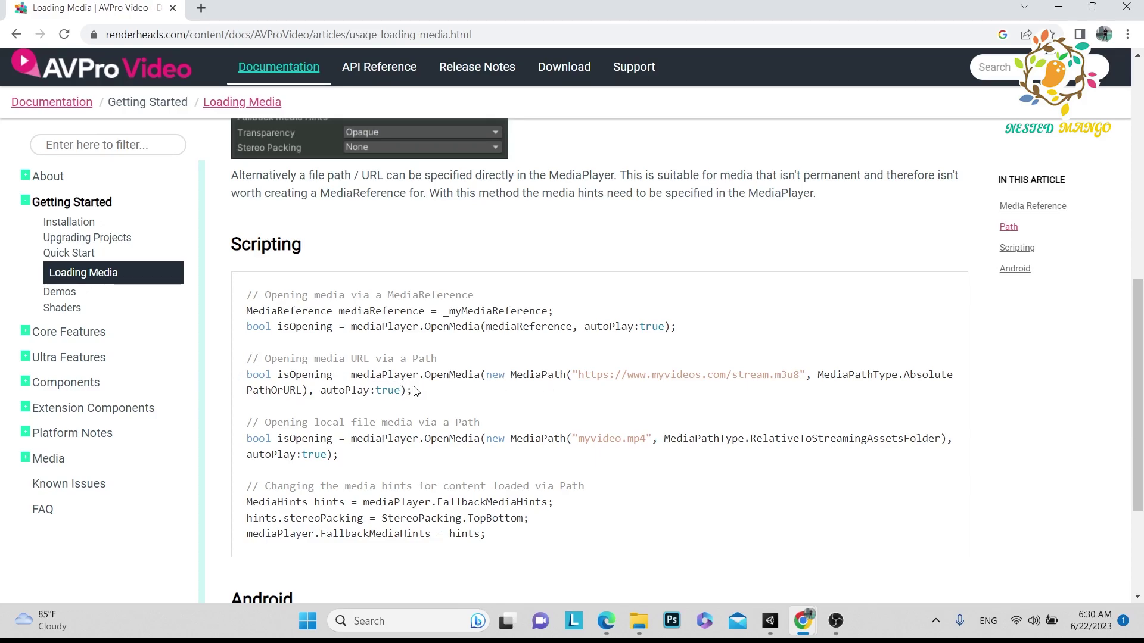
{"action": "left_click_drag", "start_coordinate": [413, 390], "coordinate": [248, 373]}
{"action": "left_click", "coordinate": [651, 397]}
{"action": "left_click_drag", "start_coordinate": [585, 375], "coordinate": [778, 379]}
{"action": "left_click", "coordinate": [698, 384]}
{"action": "scroll", "coordinate": [698, 387], "scroll_direction": "up", "scroll_amount": 2, "text": "ctrl"}
{"action": "left_click_drag", "start_coordinate": [754, 447], "coordinate": [317, 407]}
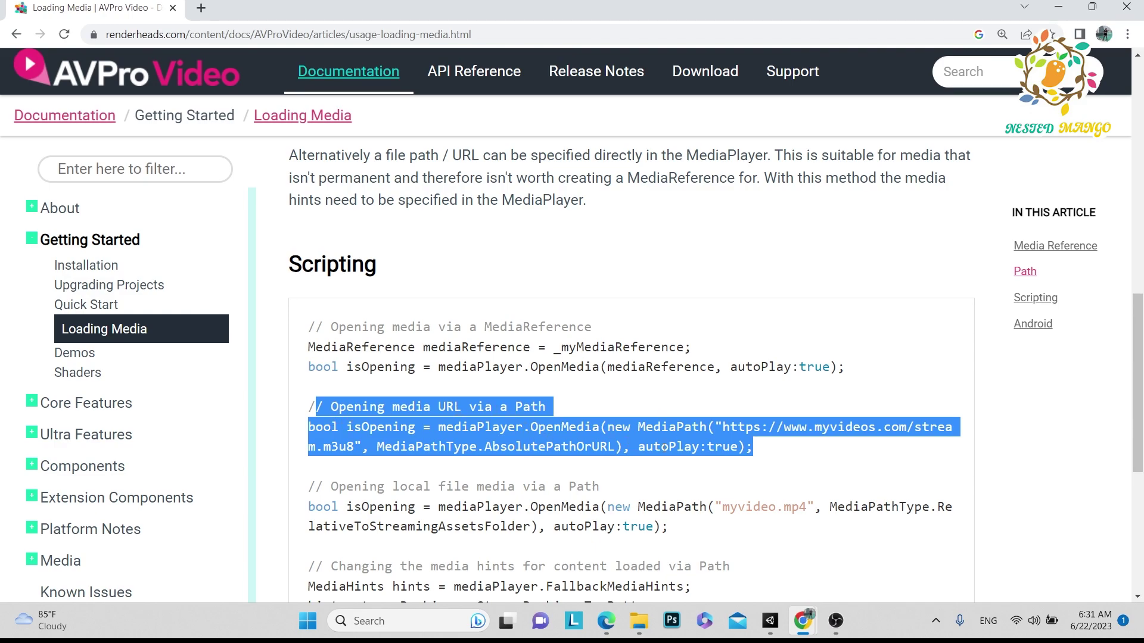
- Switch to Unity and review the MediaPlayer and Sphere-ApplyToMesh objects individually and together, including the actions available for both
{"action": "key", "text": "alt+Tab"}
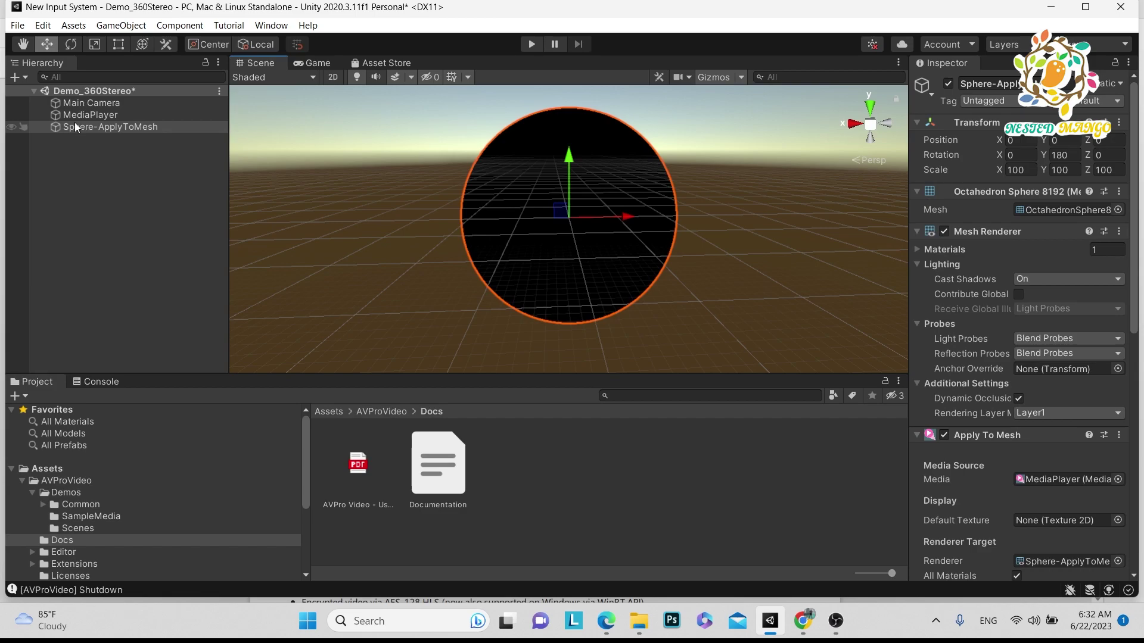
{"action": "left_click", "coordinate": [94, 161]}
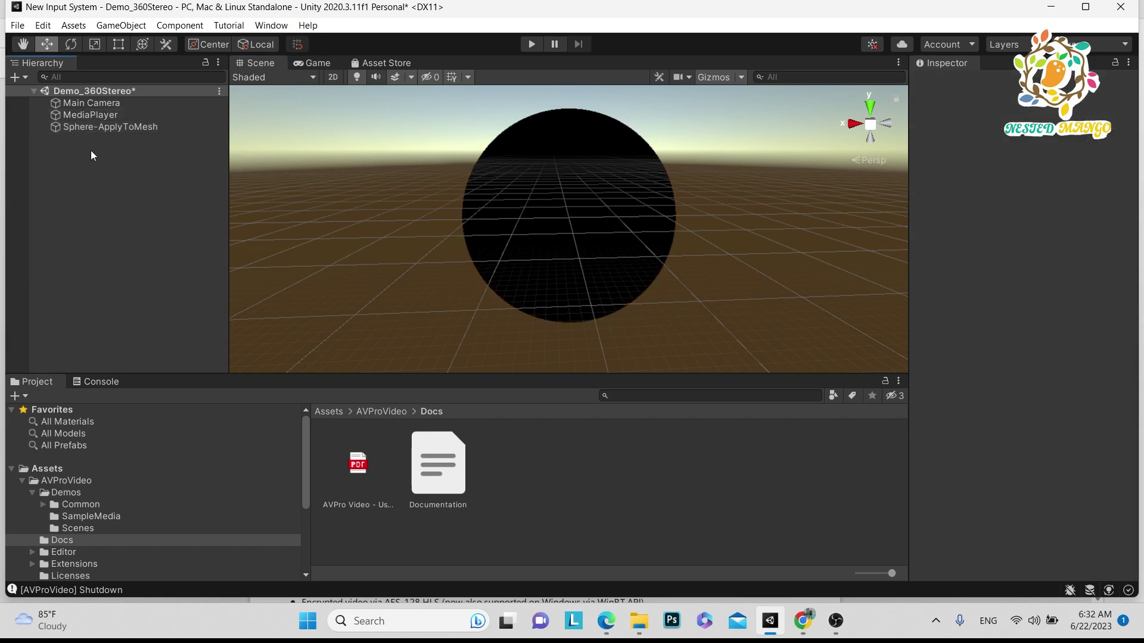
{"action": "left_click", "coordinate": [86, 116]}
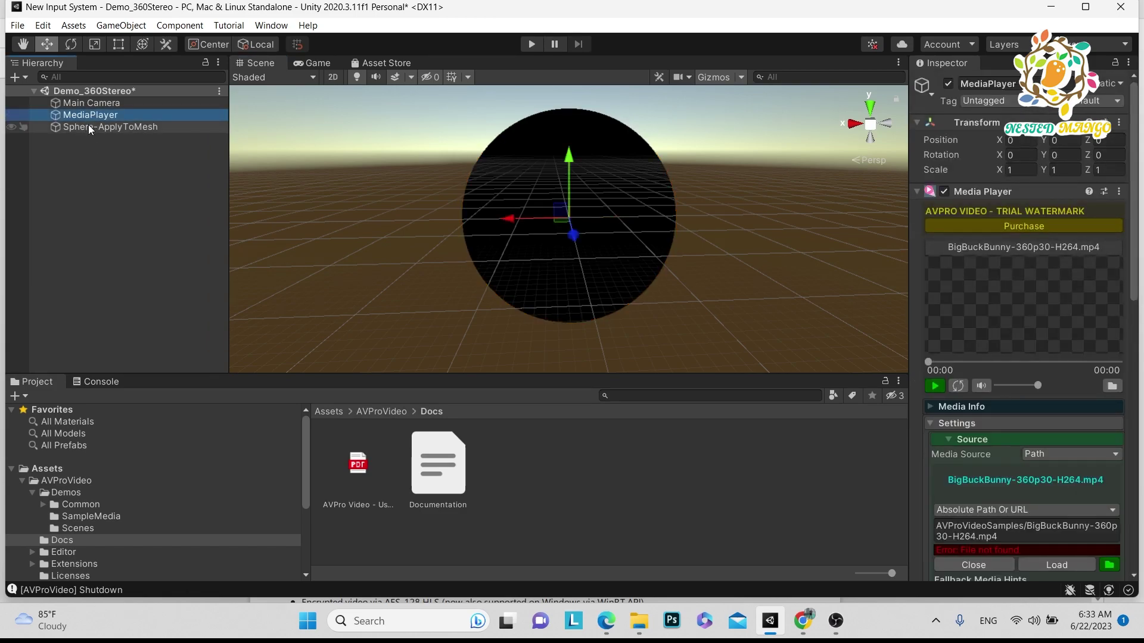
{"action": "left_click", "coordinate": [88, 126]}
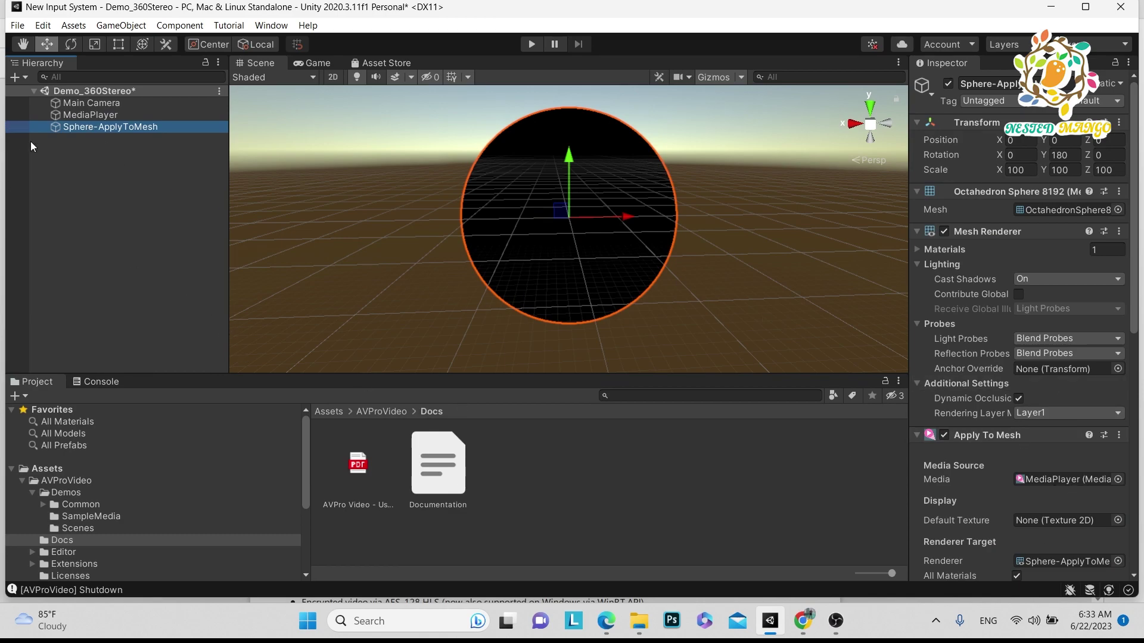
{"action": "left_click", "coordinate": [95, 116], "text": "ctrl"}
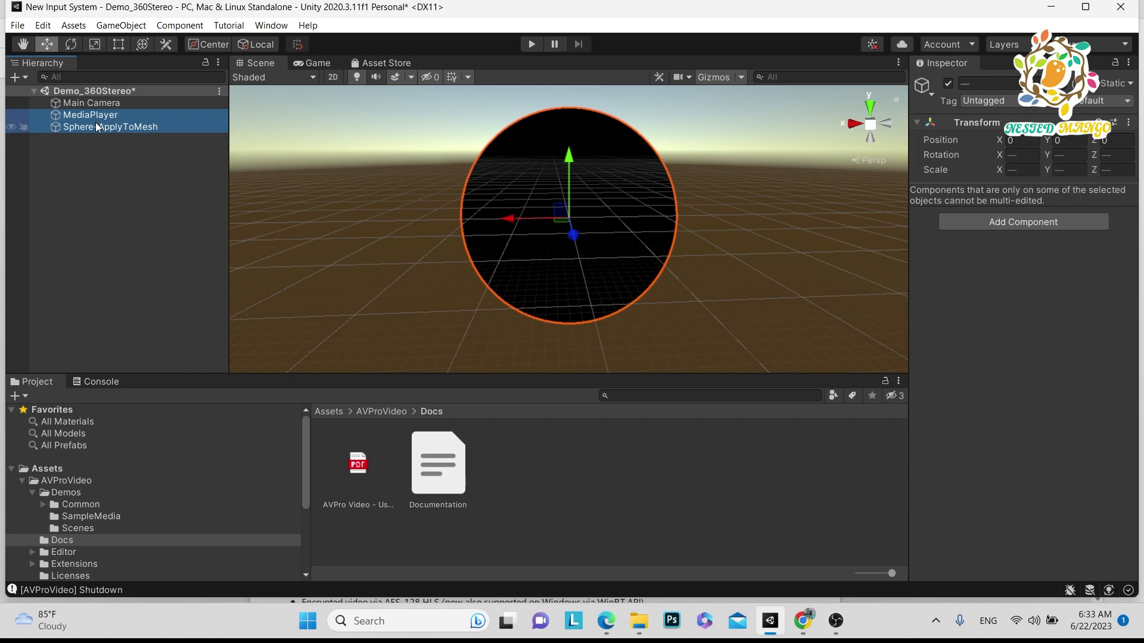
{"action": "right_click", "coordinate": [95, 122]}
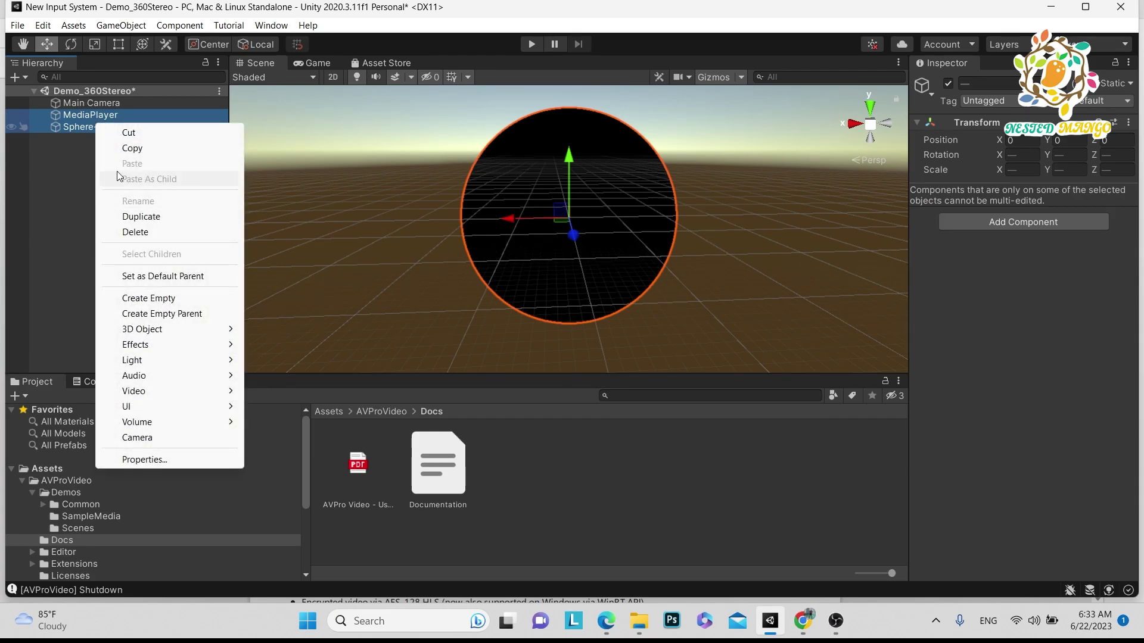
{"action": "left_click", "coordinate": [57, 189]}
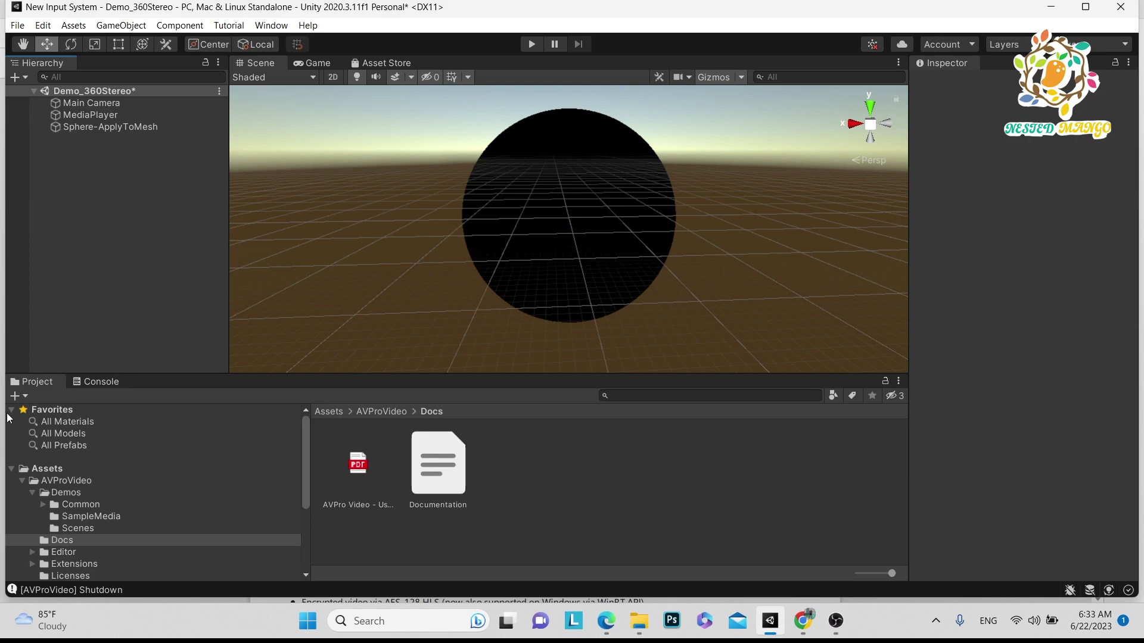
- Collapse the Demos folder, revisit the MediaPlayer, and examine Sphere-ApplyToMesh's Apply To Mesh component and Demo-360 material settings
{"action": "left_click", "coordinate": [32, 493]}
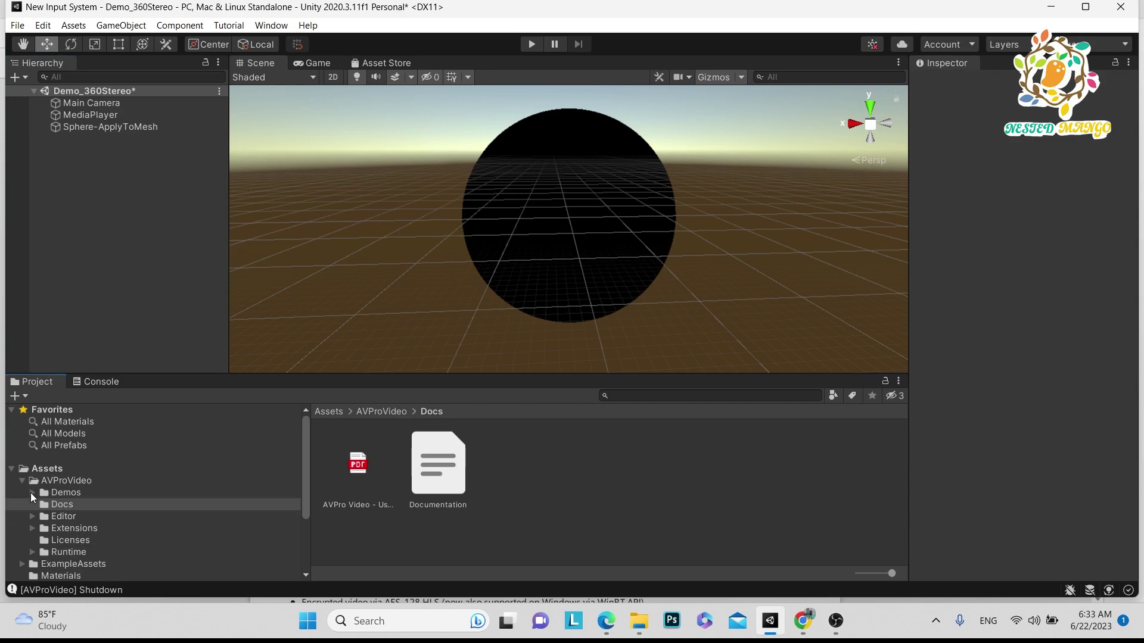
{"action": "left_click", "coordinate": [91, 115]}
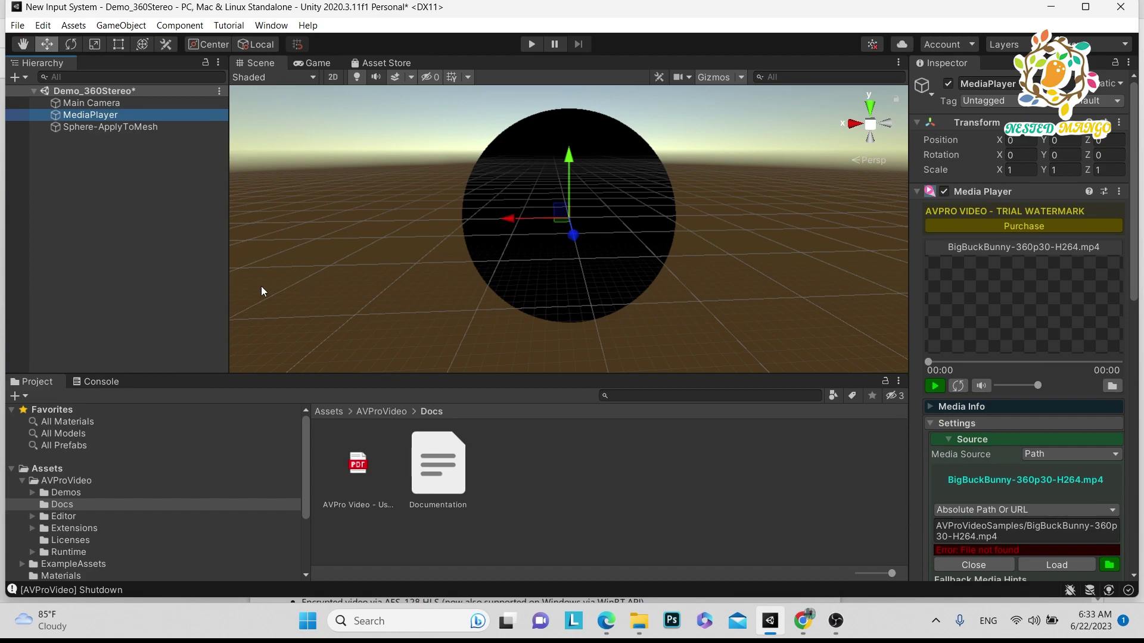
{"action": "left_click", "coordinate": [136, 127]}
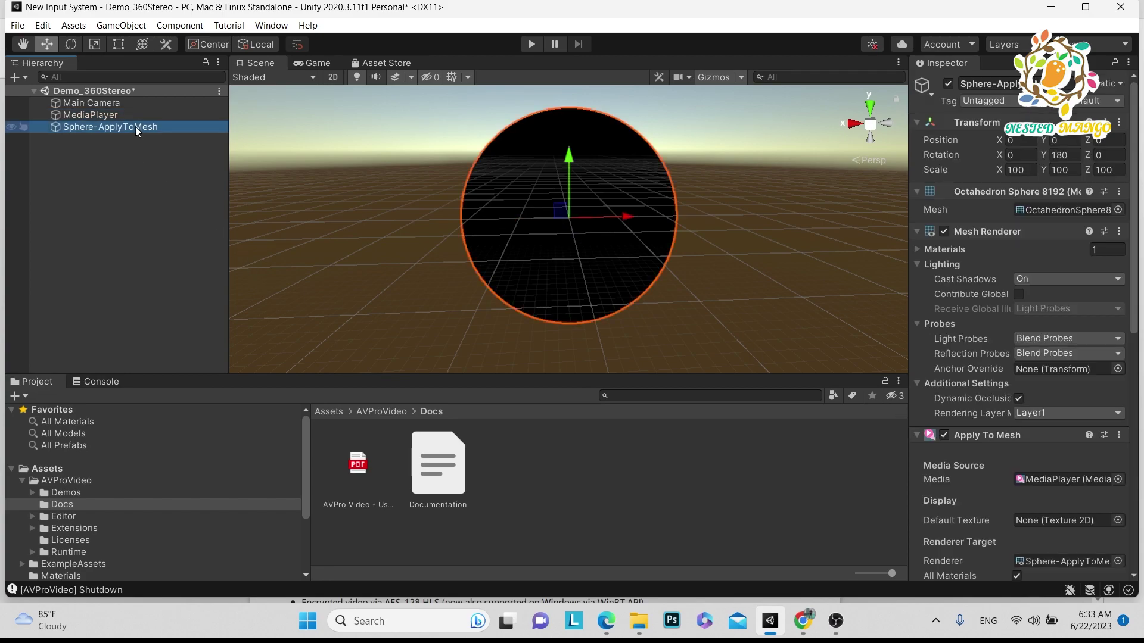
{"action": "scroll", "coordinate": [1028, 506], "scroll_direction": "down", "scroll_amount": 4}
{"action": "scroll", "coordinate": [1028, 506], "scroll_direction": "down", "scroll_amount": 6}
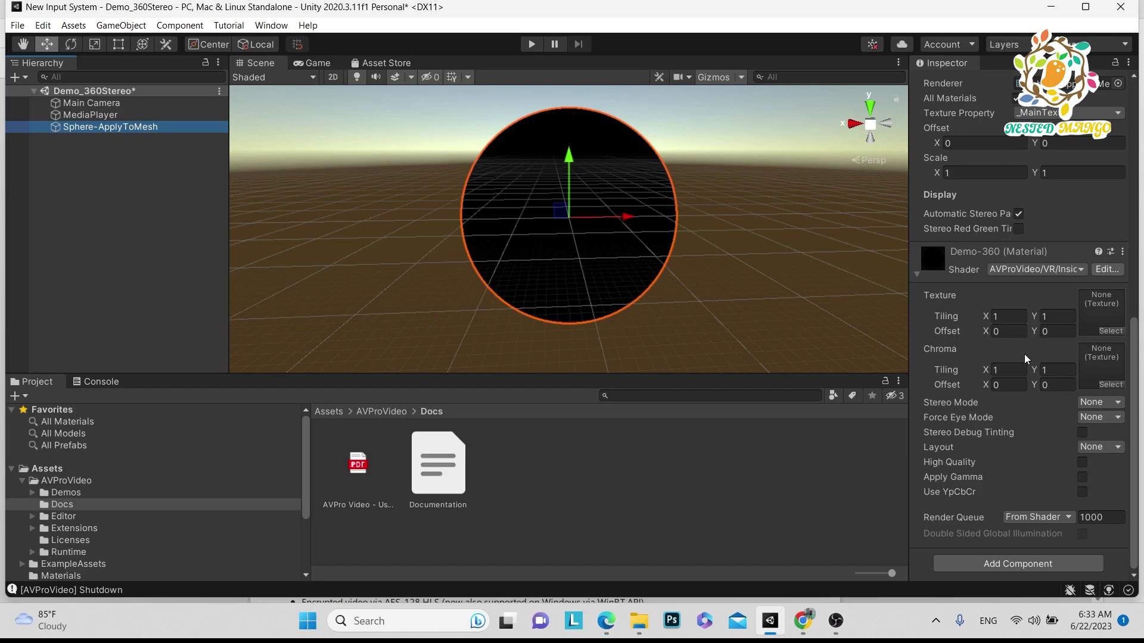